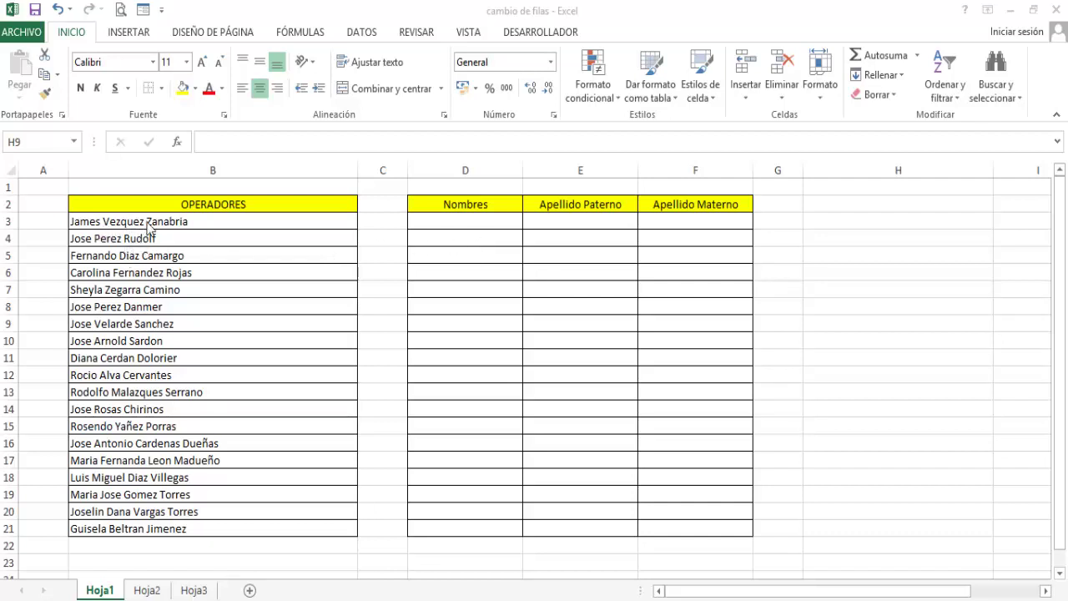
# Step: Start Text to Columns on the full names in B3:B21 as delimited data, with space as the separator
pyautogui.click(147, 224)
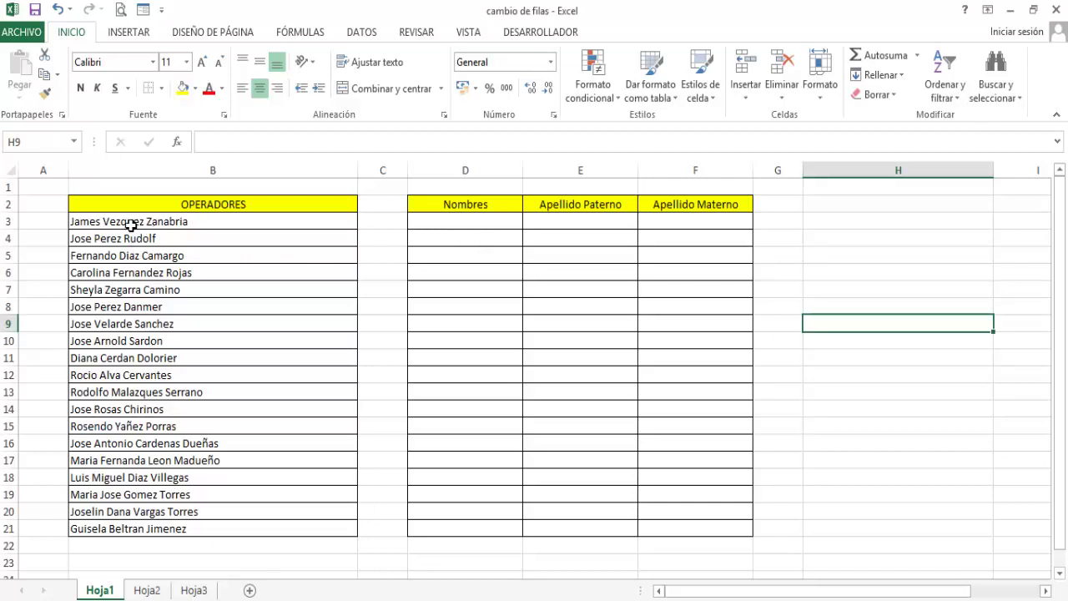
pyautogui.moveTo(131, 226); pyautogui.dragTo(158, 529)
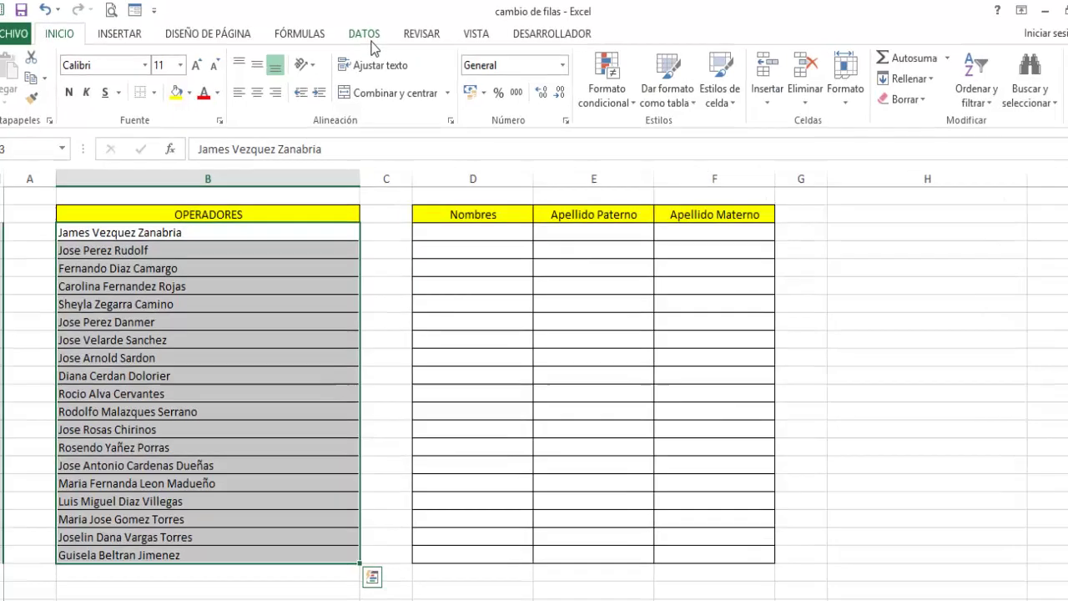
pyautogui.click(368, 40)
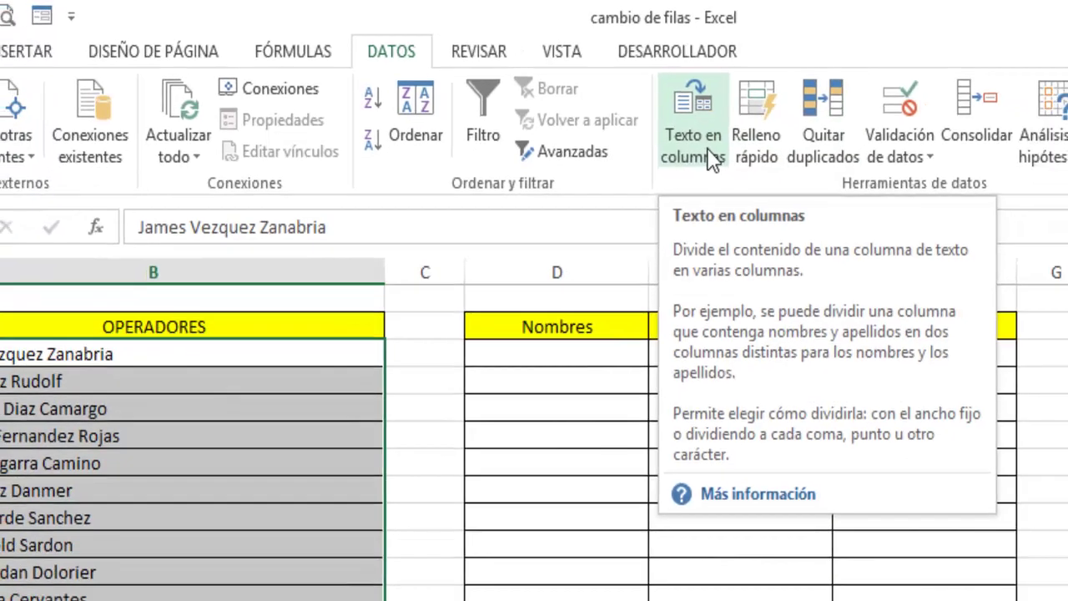
pyautogui.click(744, 163)
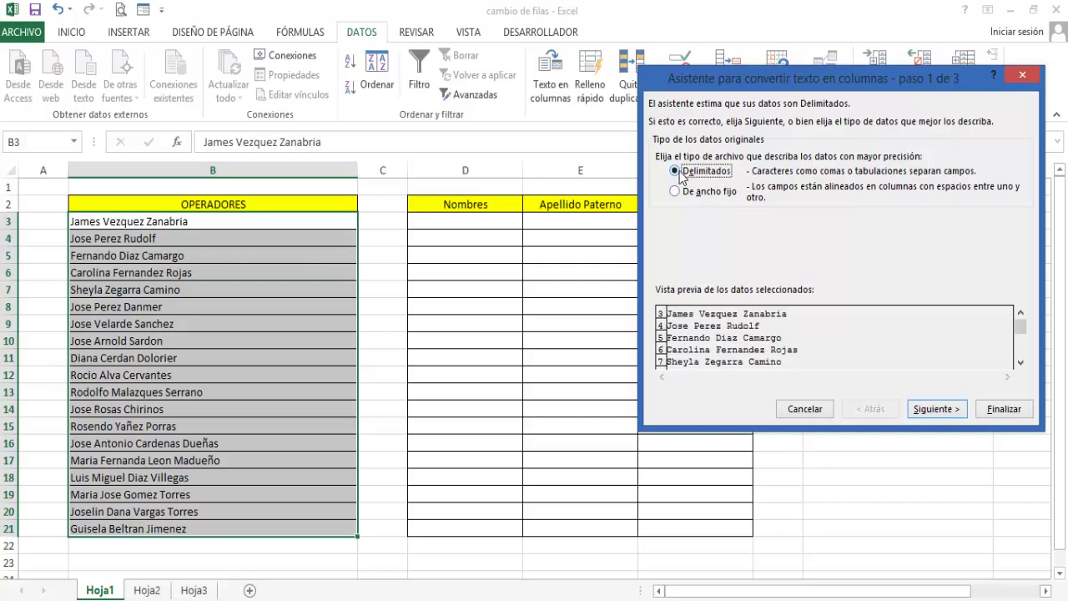
pyautogui.click(928, 409)
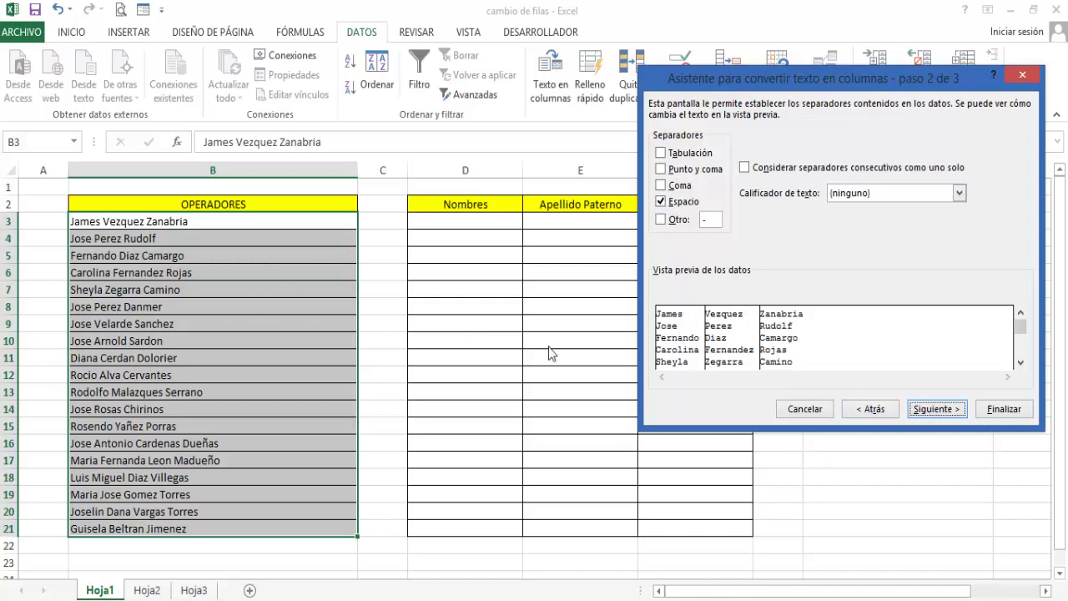
pyautogui.click(925, 412)
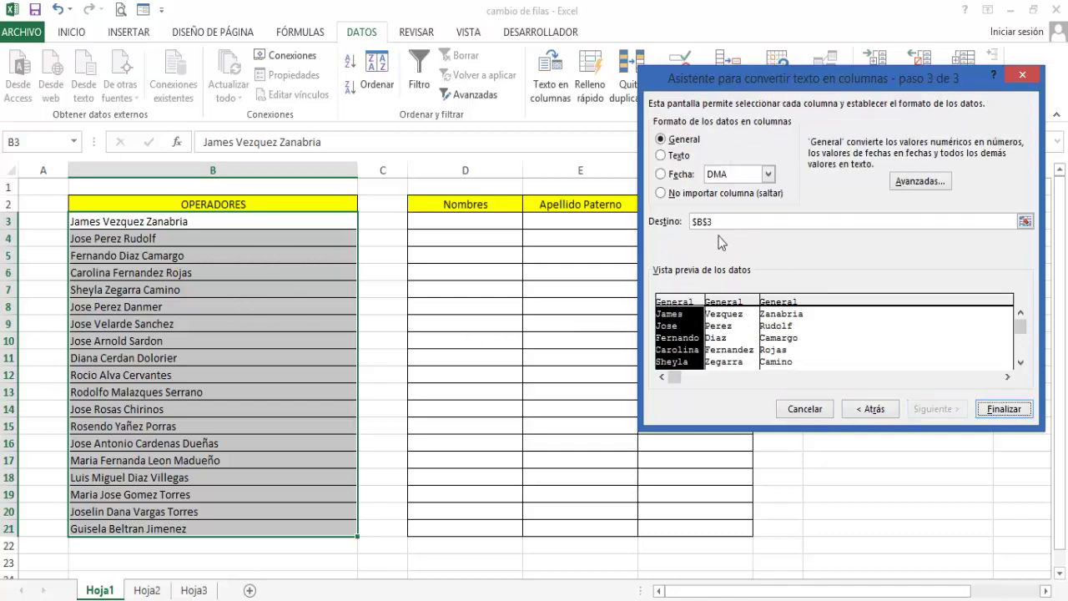
# Step: Format the first split column as text, set the destination to D3, and finish the conversion, replacing the existing data
pyautogui.click(663, 156)
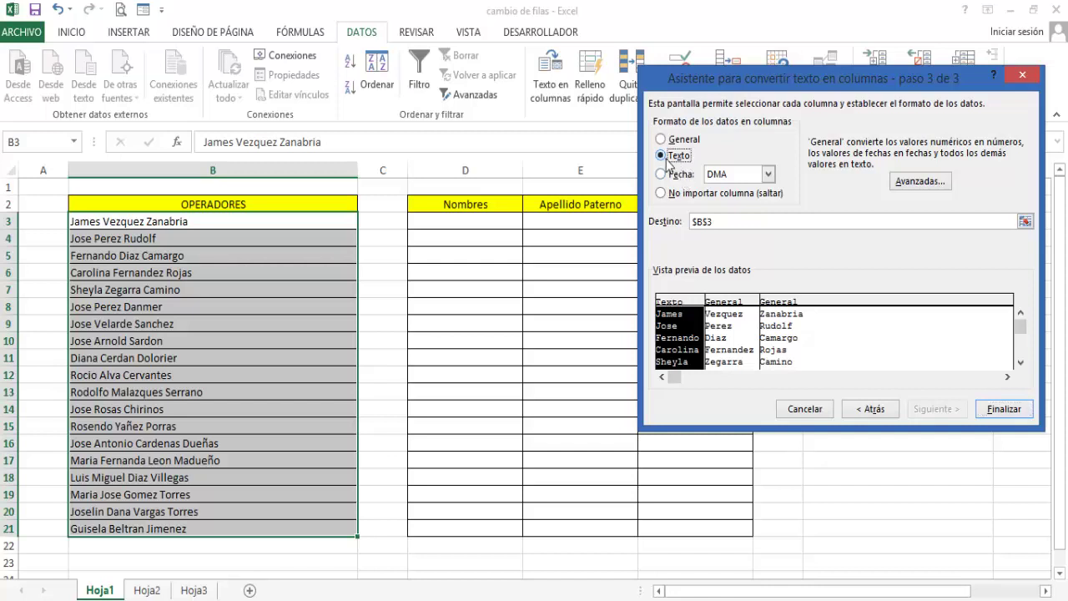
pyautogui.click(1028, 224)
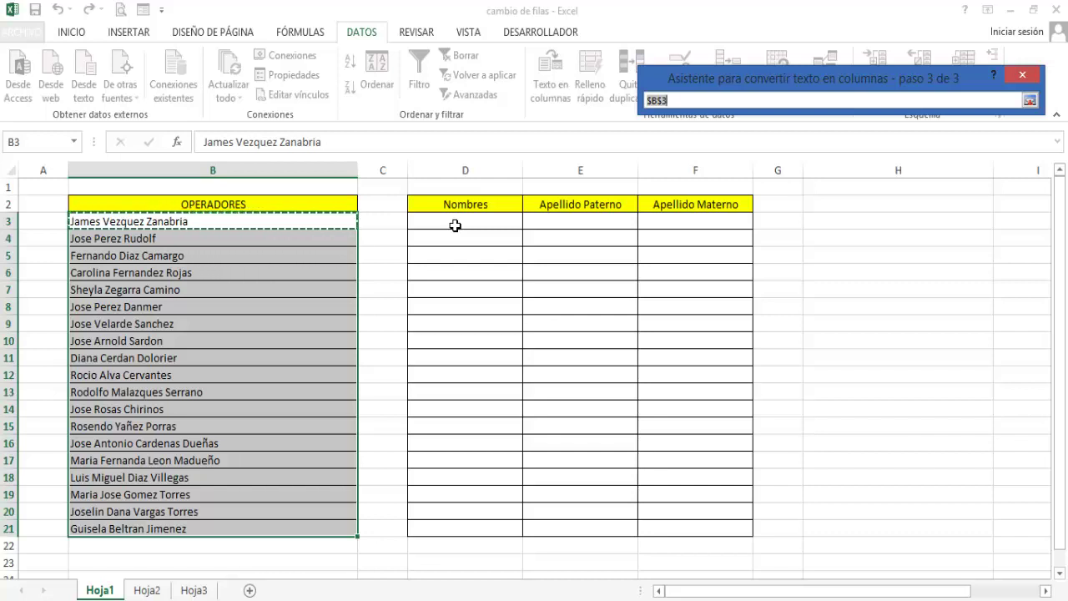
pyautogui.click(455, 225)
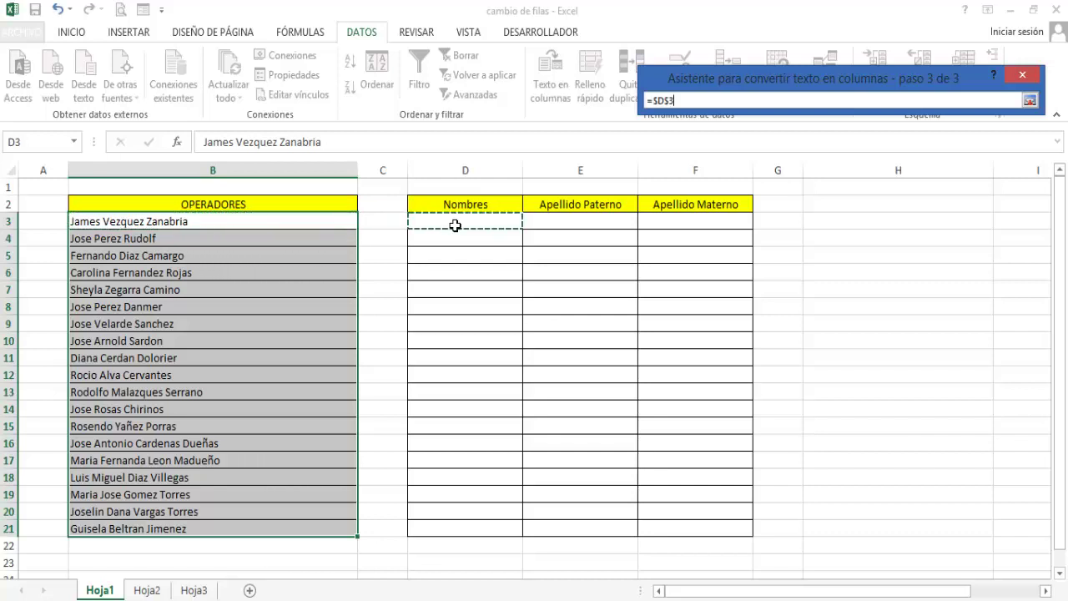
pyautogui.click(1030, 98)
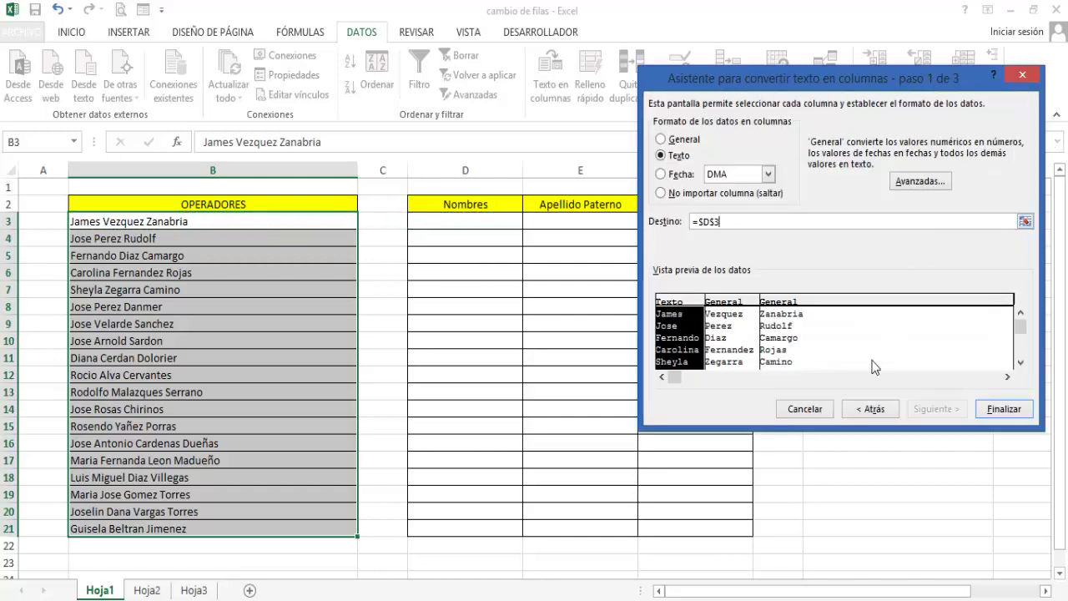
pyautogui.click(1004, 411)
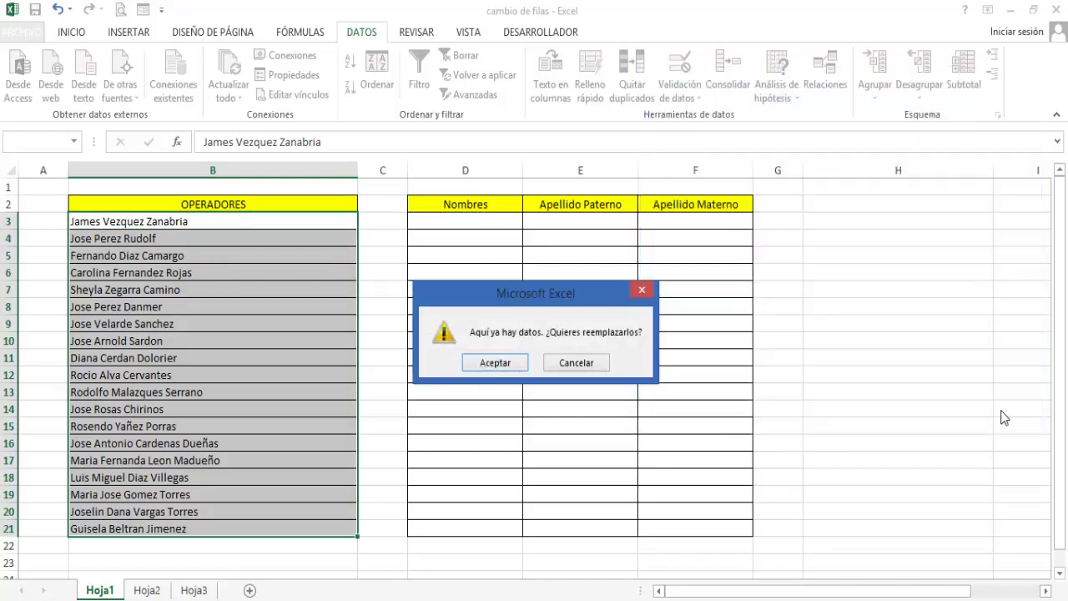
pyautogui.click(494, 363)
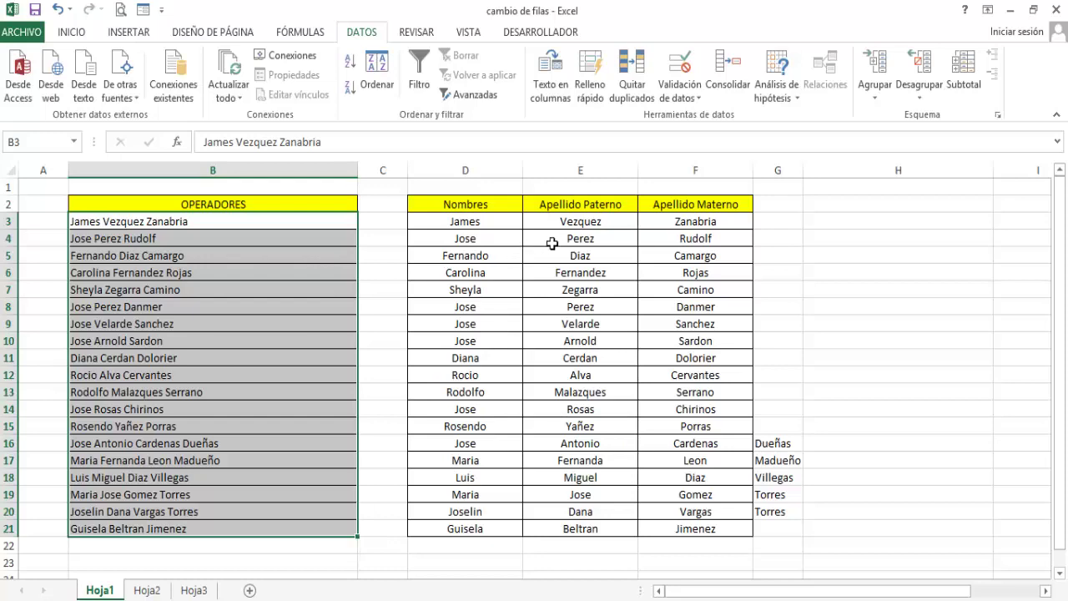
# Step: Clear the wrongly split four-word names from D16:G20
pyautogui.scroll(-1, 534, 285)
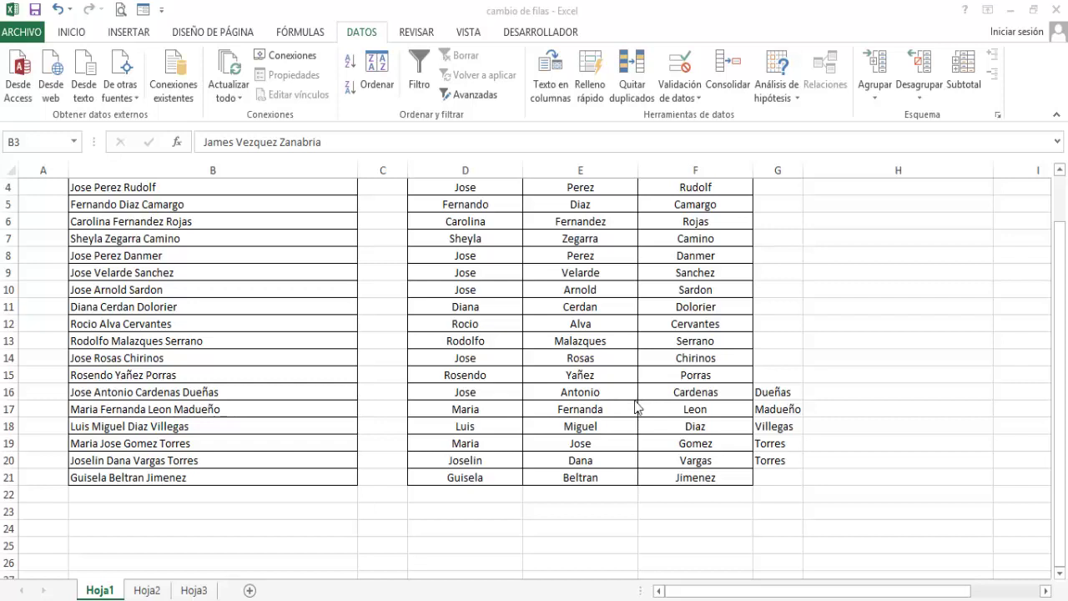
pyautogui.hotkey('ctrl', 'shift', 'Down')
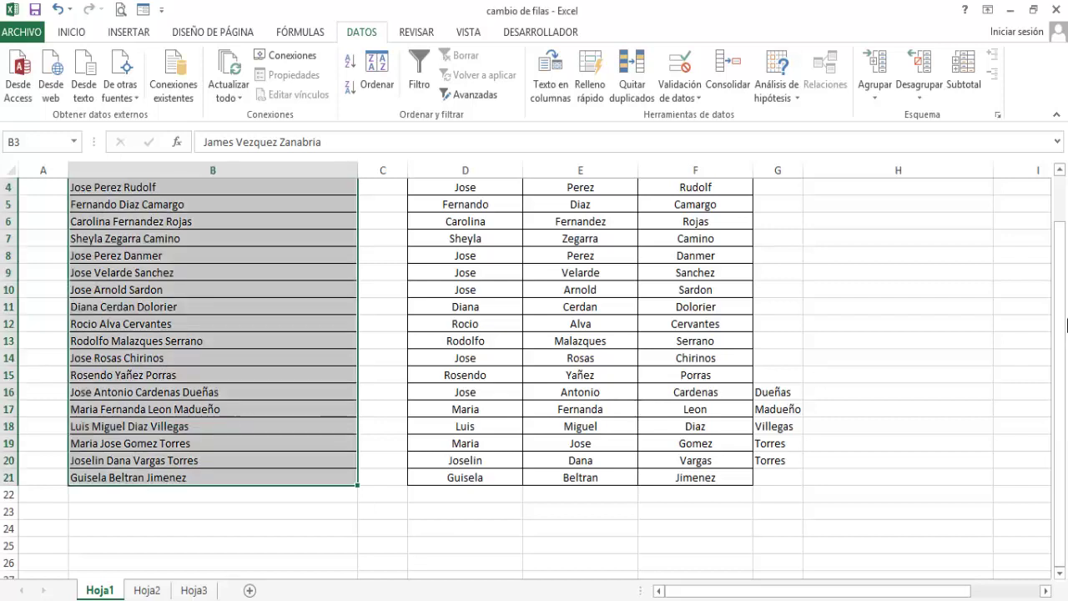
pyautogui.click(483, 400)
pyautogui.moveTo(484, 404); pyautogui.dragTo(778, 468)
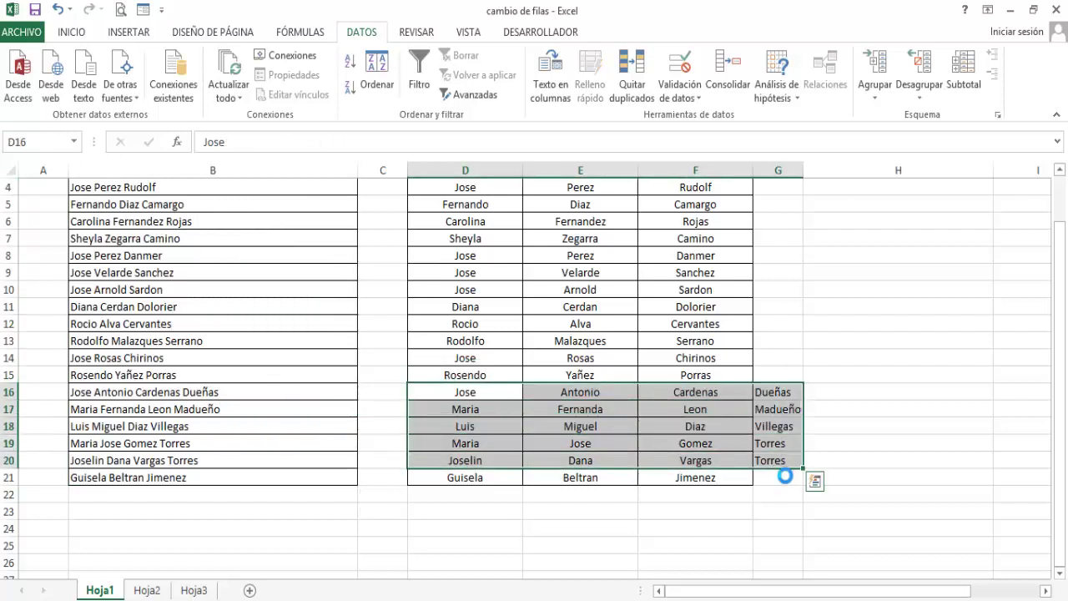
pyautogui.press('Delete')
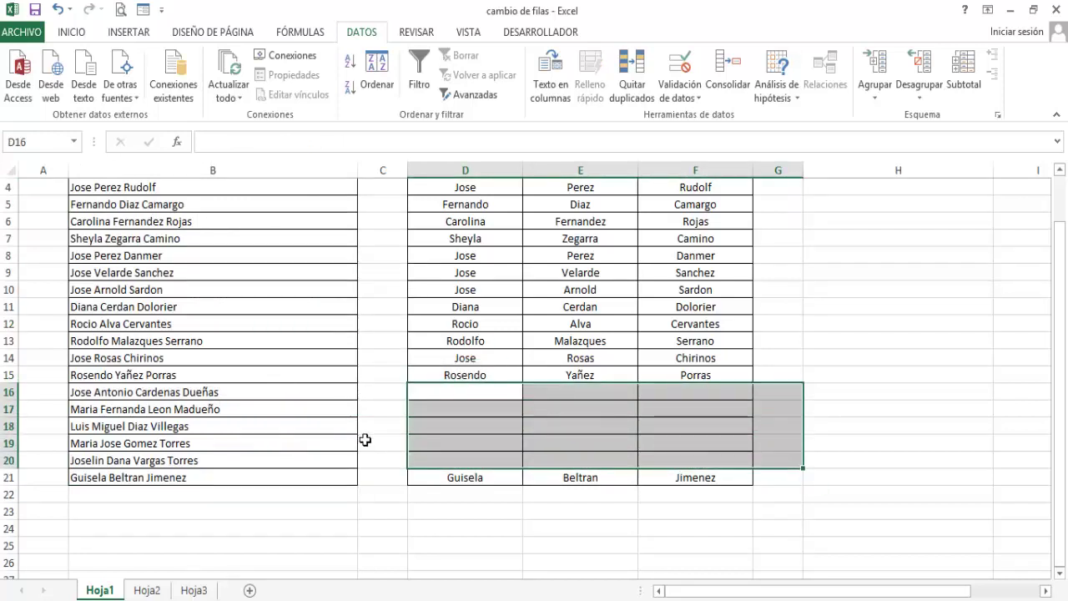
# Step: Start Text to Columns on B16:B20 as fixed-width data and add a column break at about position 21
pyautogui.click(107, 396)
pyautogui.moveTo(135, 396); pyautogui.dragTo(157, 460)
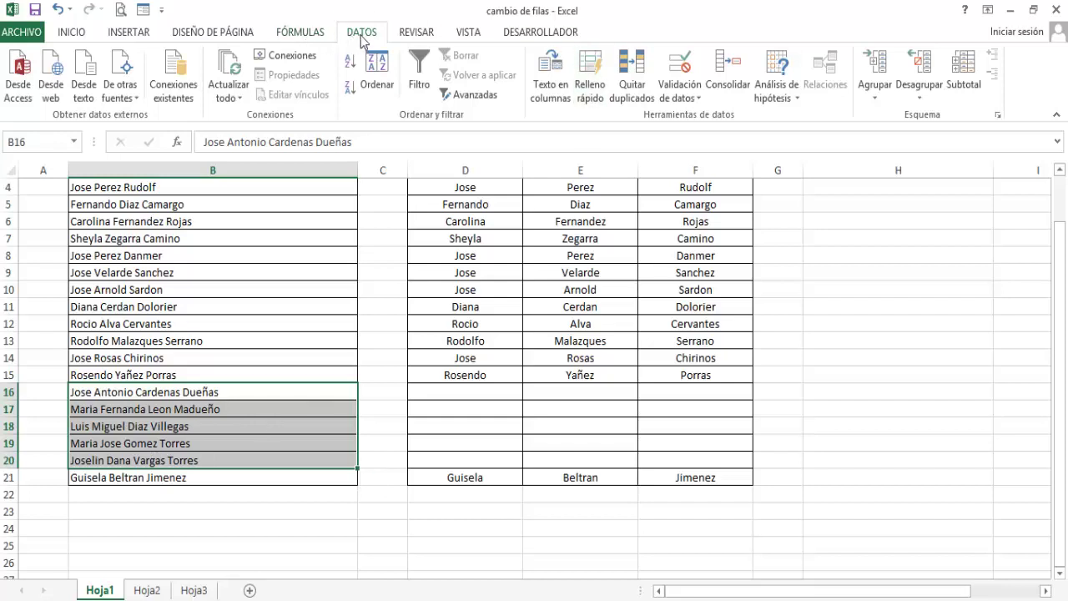
pyautogui.click(551, 80)
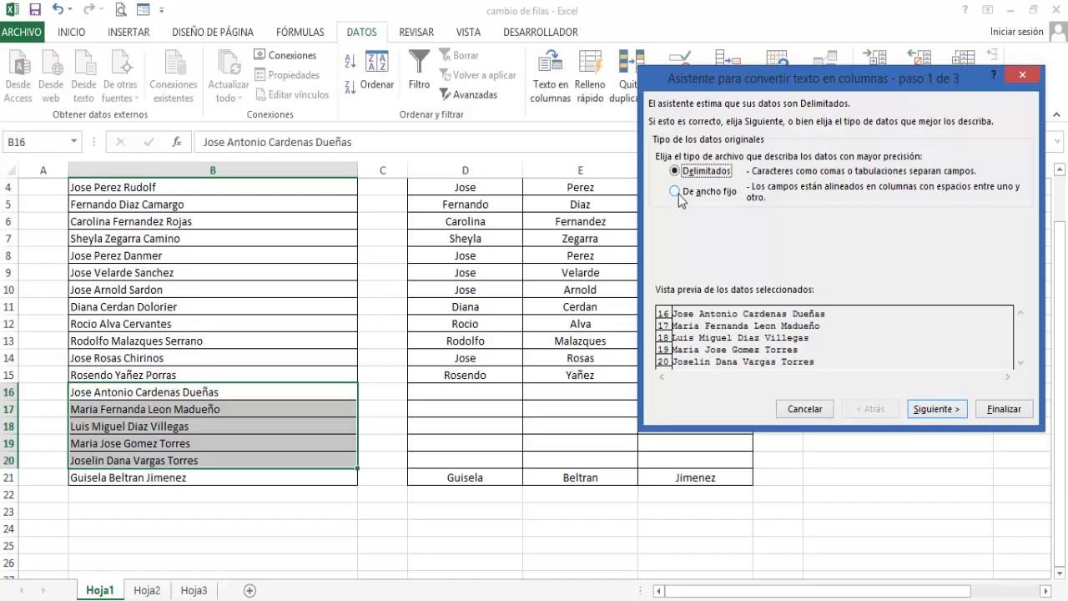
pyautogui.click(675, 192)
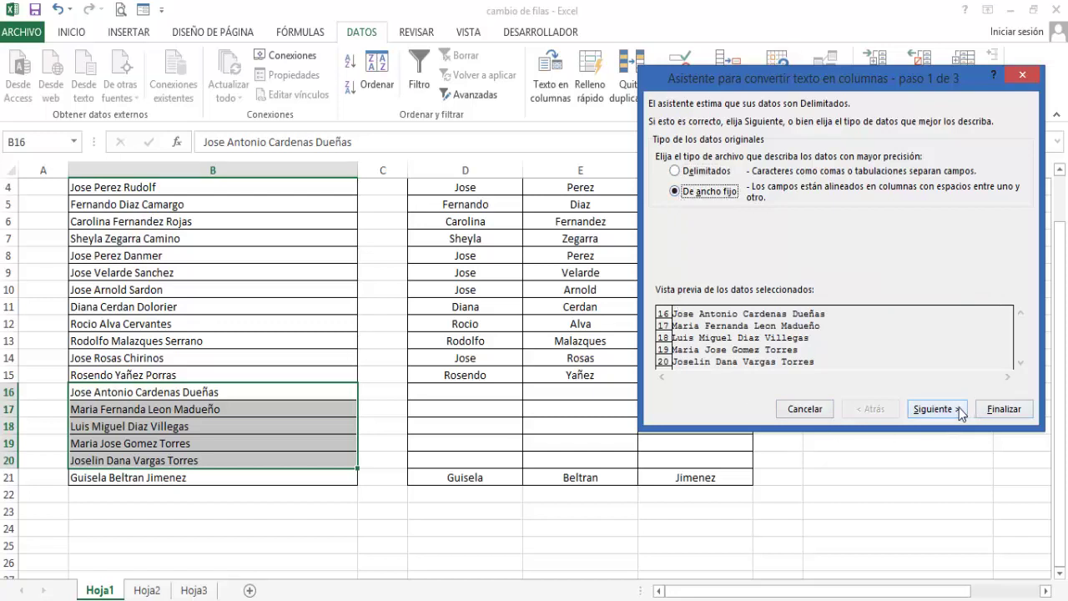
pyautogui.click(952, 418)
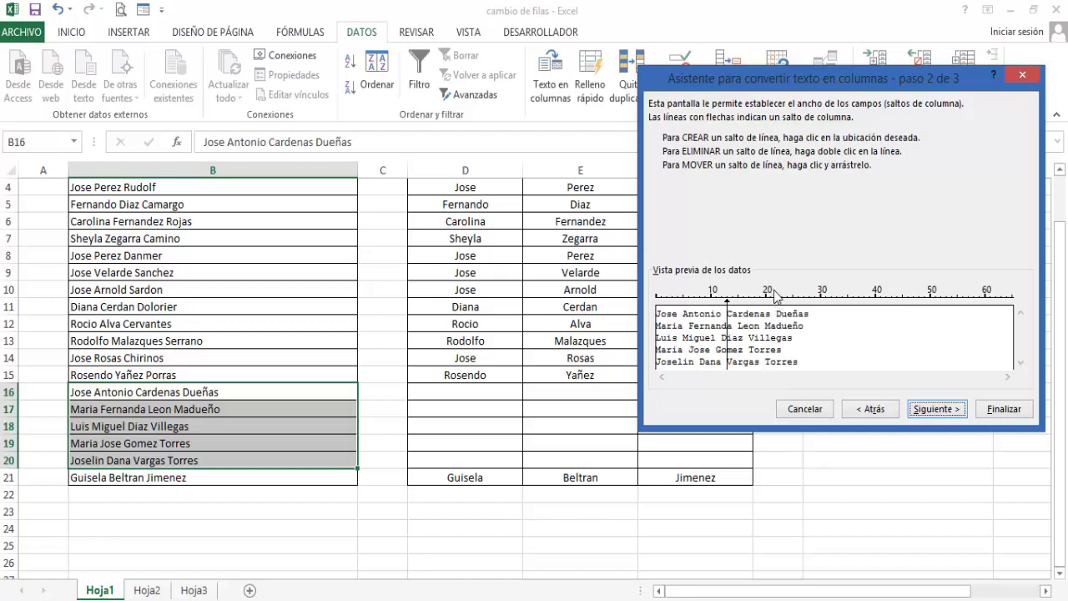
pyautogui.click(773, 298)
pyautogui.click(911, 409)
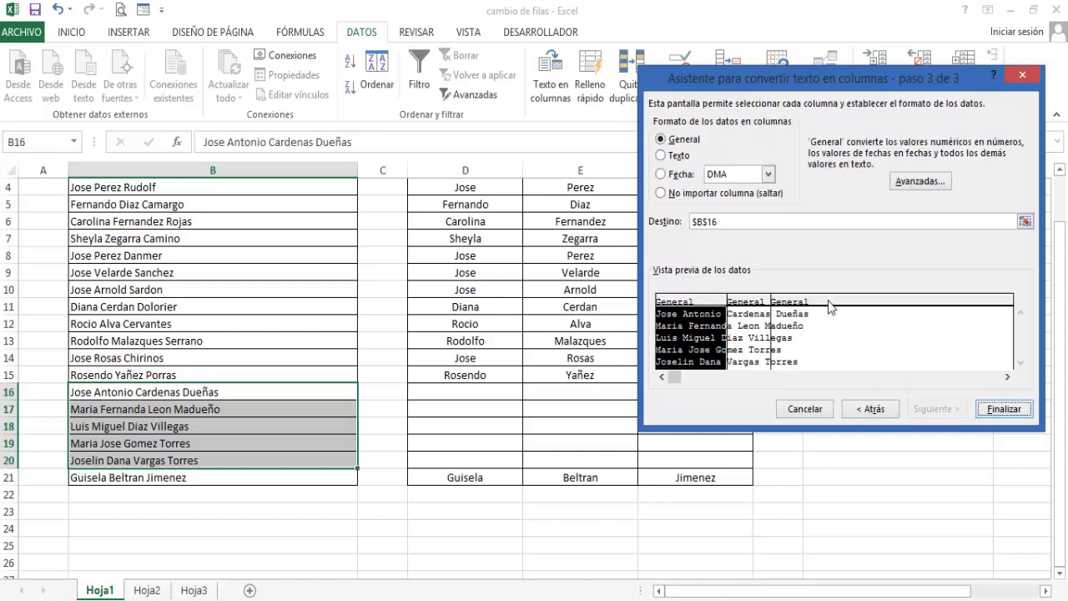
# Step: Set the fixed-width split's destination to D16 and finish the conversion, replacing the existing data
pyautogui.click(1024, 222)
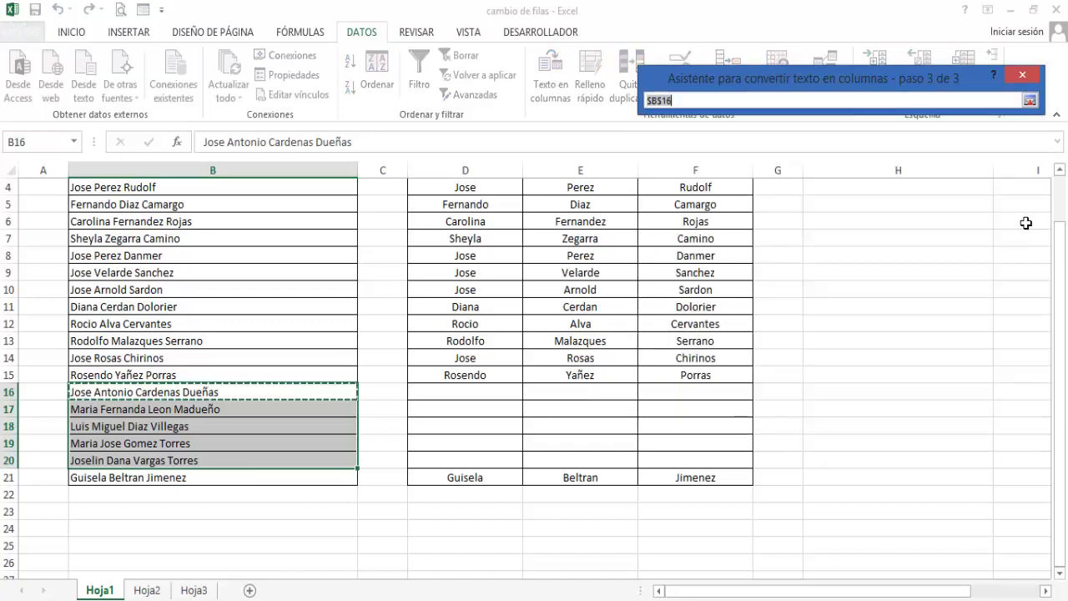
pyautogui.click(466, 398)
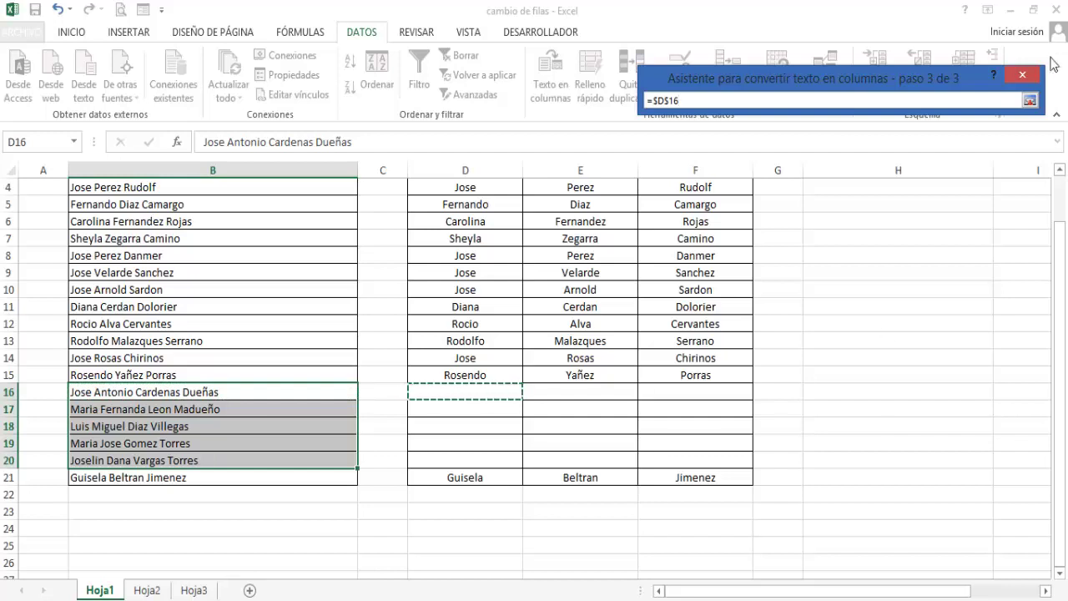
pyautogui.click(1028, 101)
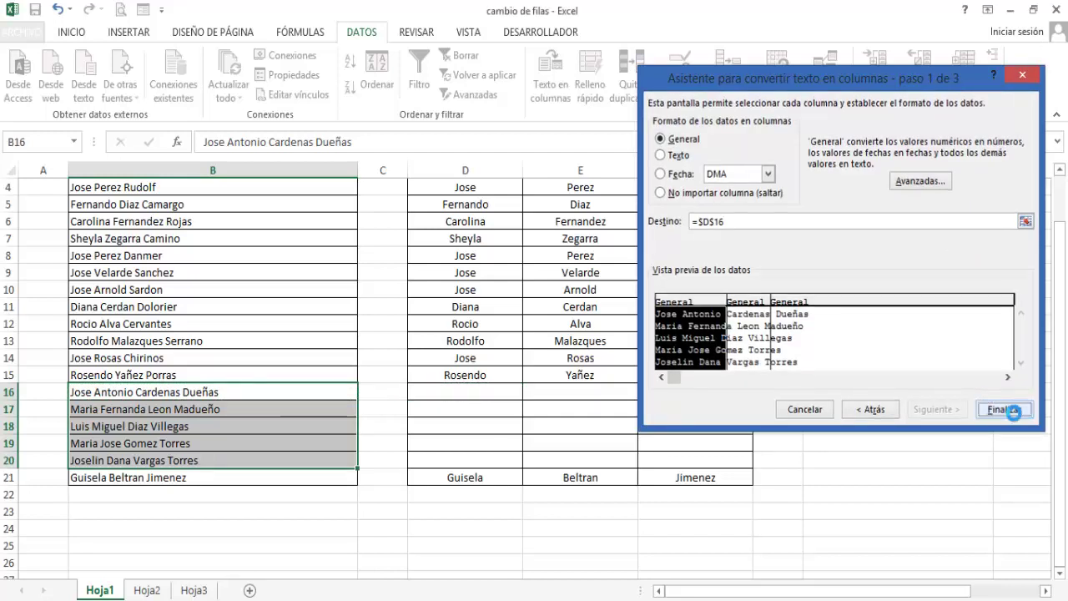
pyautogui.click(1003, 408)
pyautogui.click(494, 362)
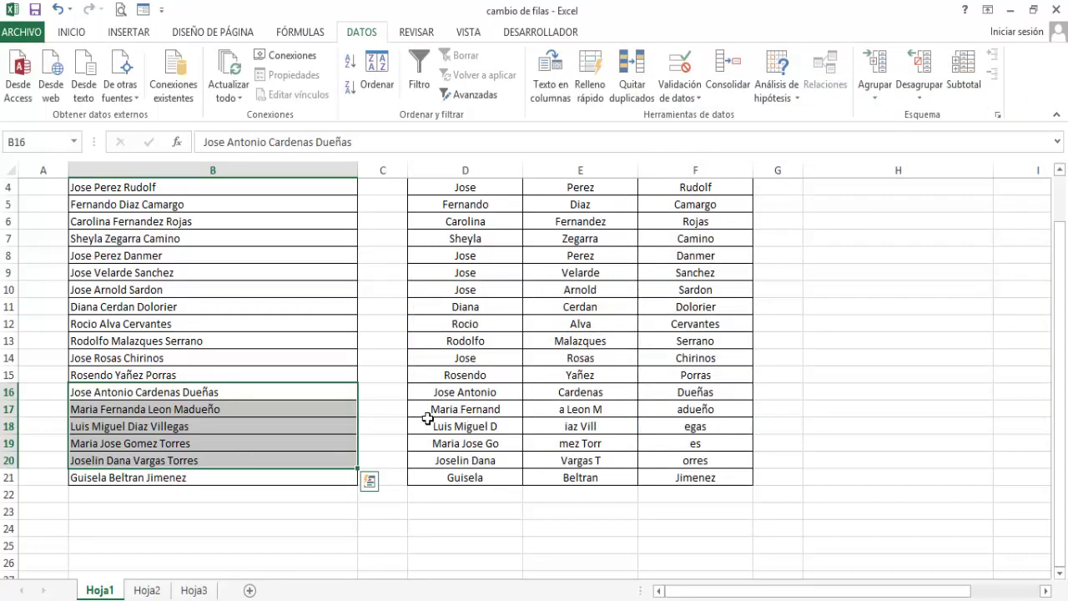
# Step: Clear the fixed-width split results from D16:F20
pyautogui.click(445, 397)
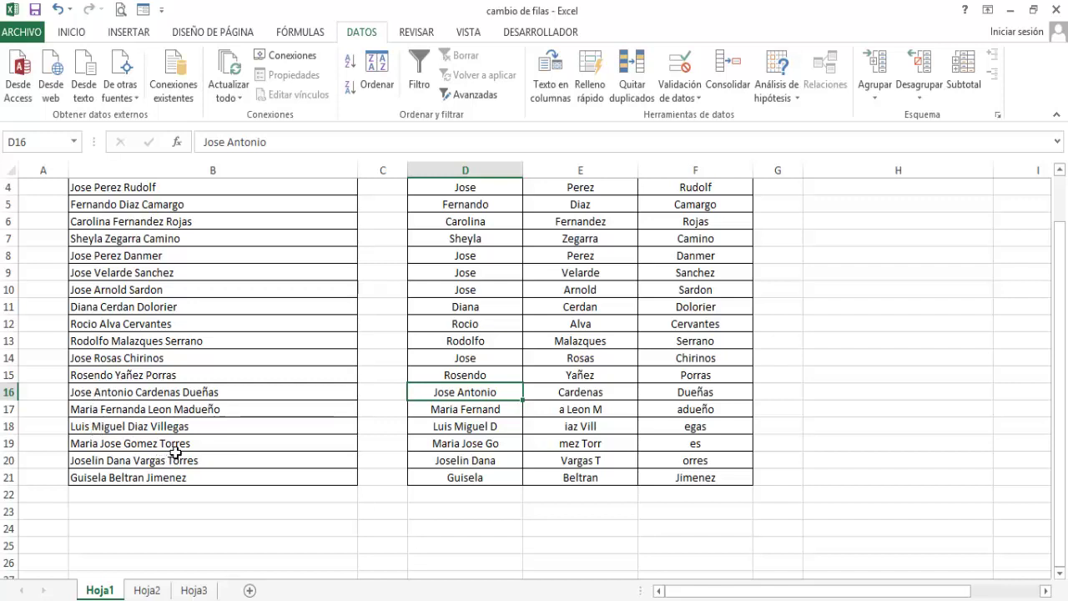
pyautogui.click(469, 404)
pyautogui.click(449, 395)
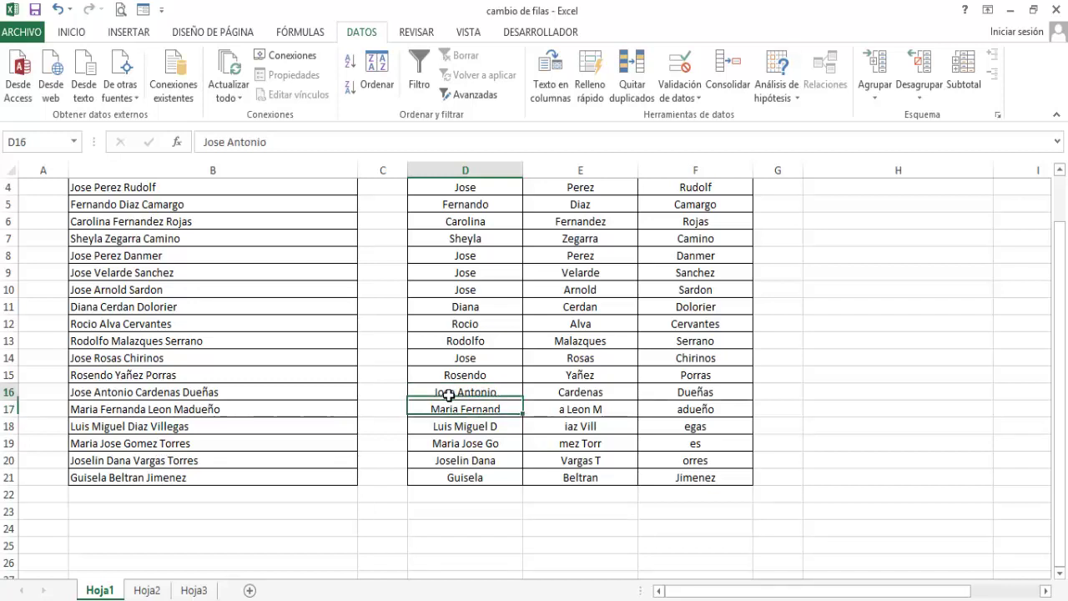
pyautogui.moveTo(489, 399); pyautogui.dragTo(749, 464)
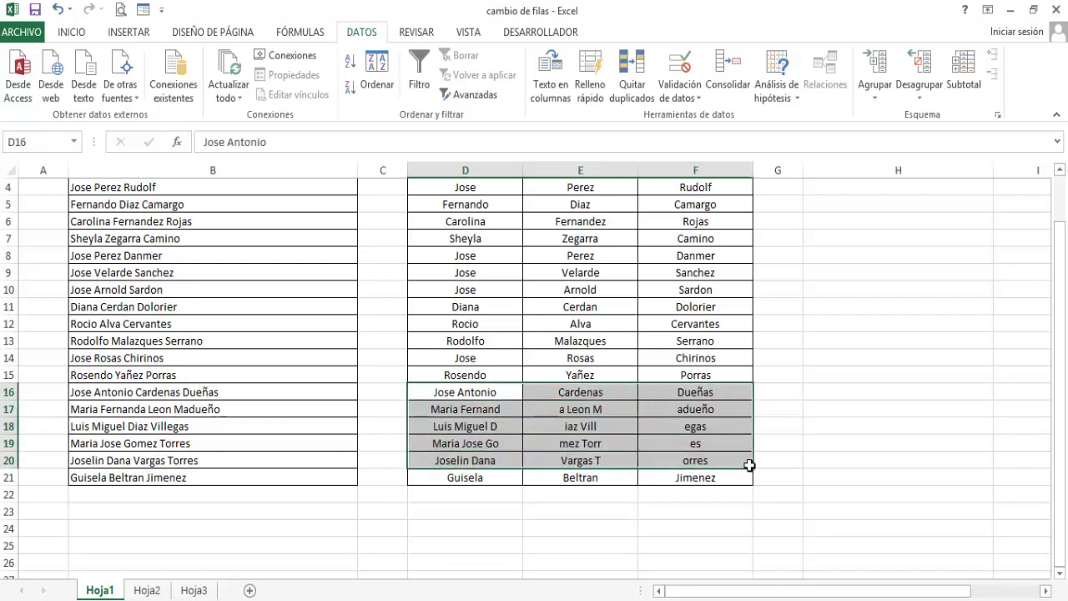
pyautogui.press('Delete')
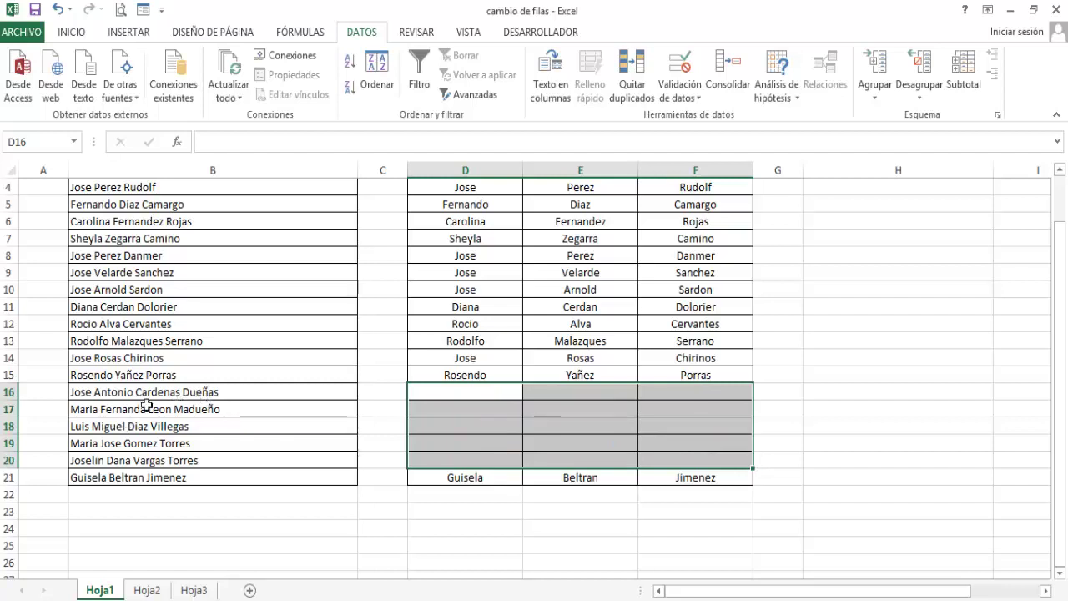
# Step: Copy the four-word names in B16:B20 to the empty area starting at H3
pyautogui.moveTo(119, 397); pyautogui.dragTo(279, 463)
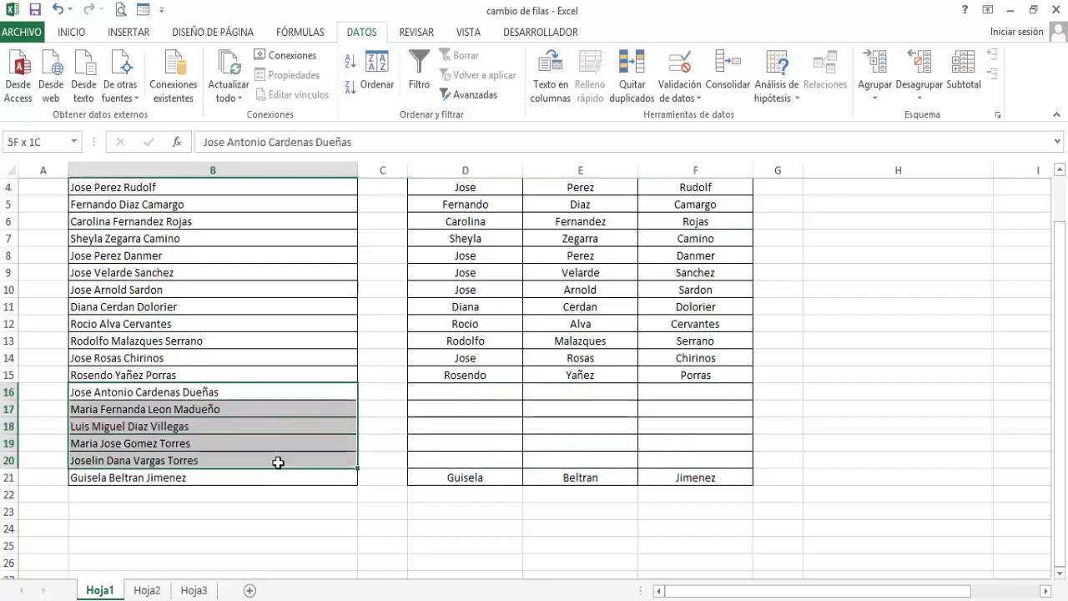
pyautogui.hotkey('ctrl', 'c')
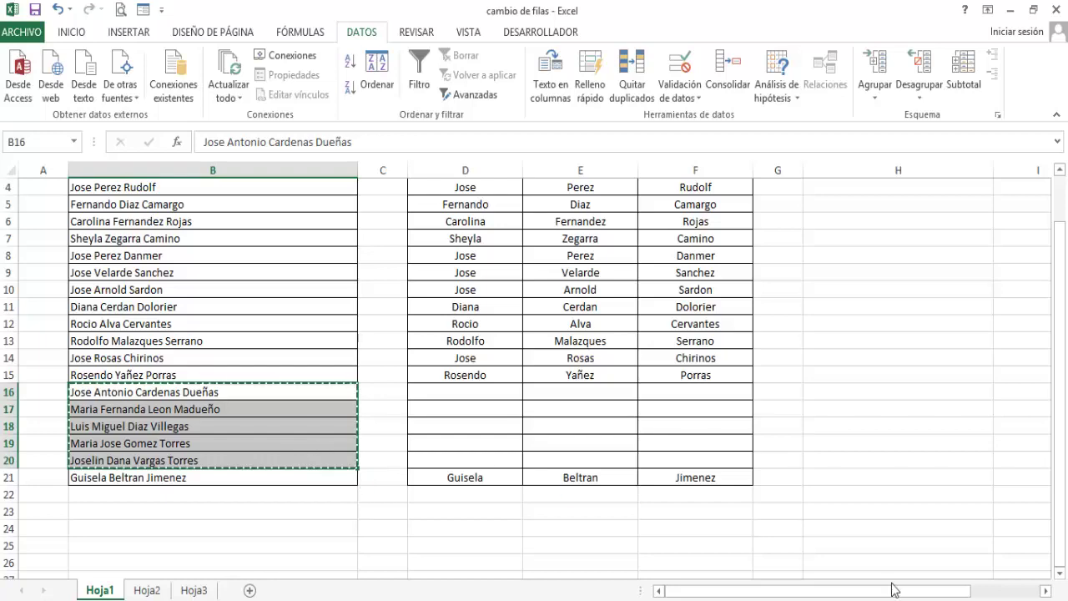
pyautogui.click(1045, 591)
pyautogui.click(1045, 591)
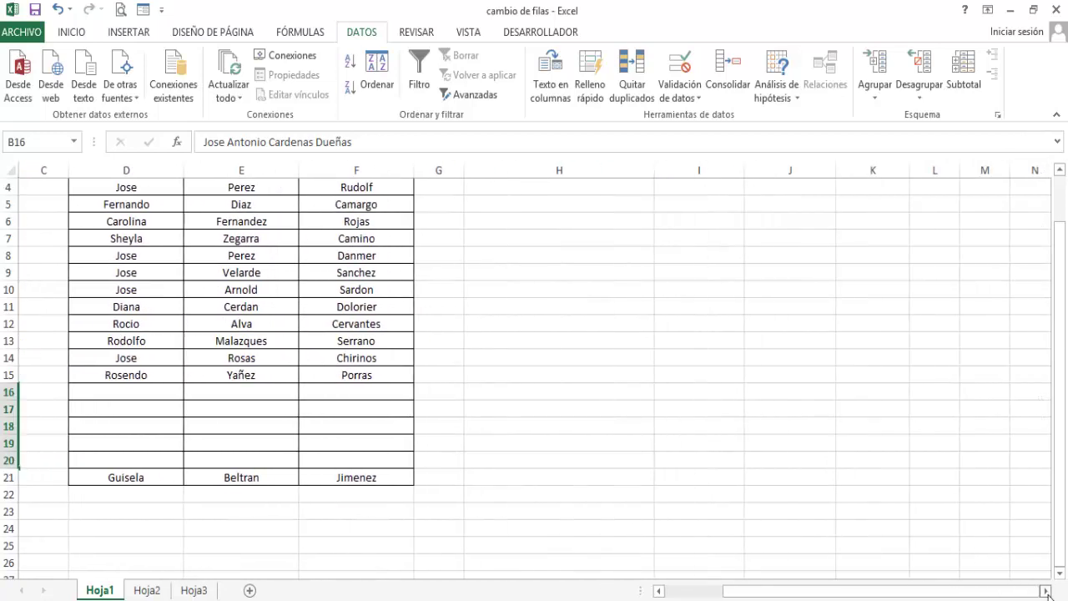
pyautogui.scroll(1, 799, 444)
pyautogui.click(508, 224)
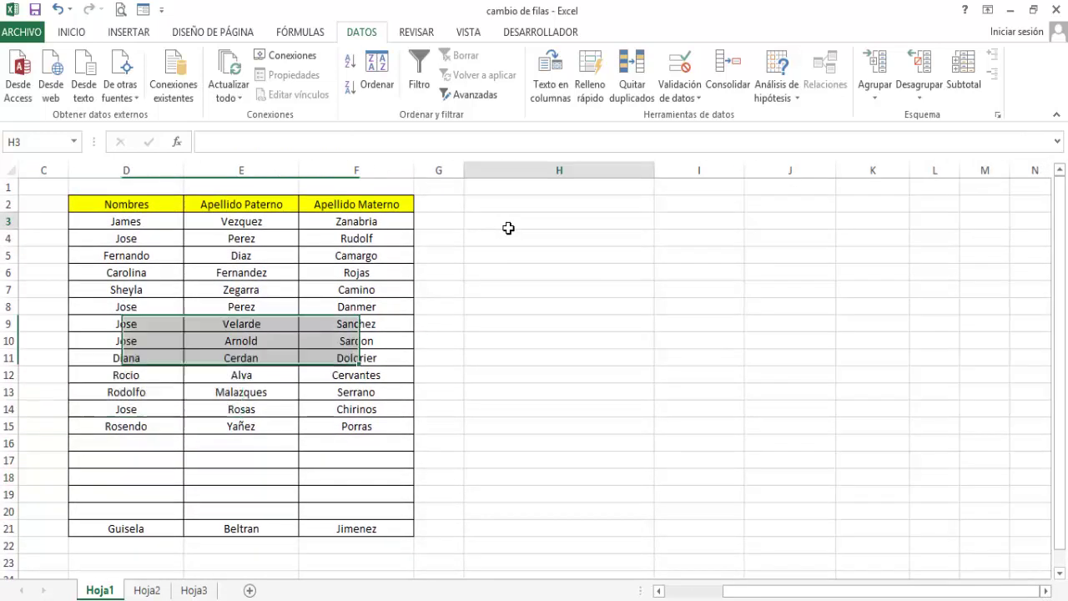
pyautogui.hotkey('ctrl', 'v')
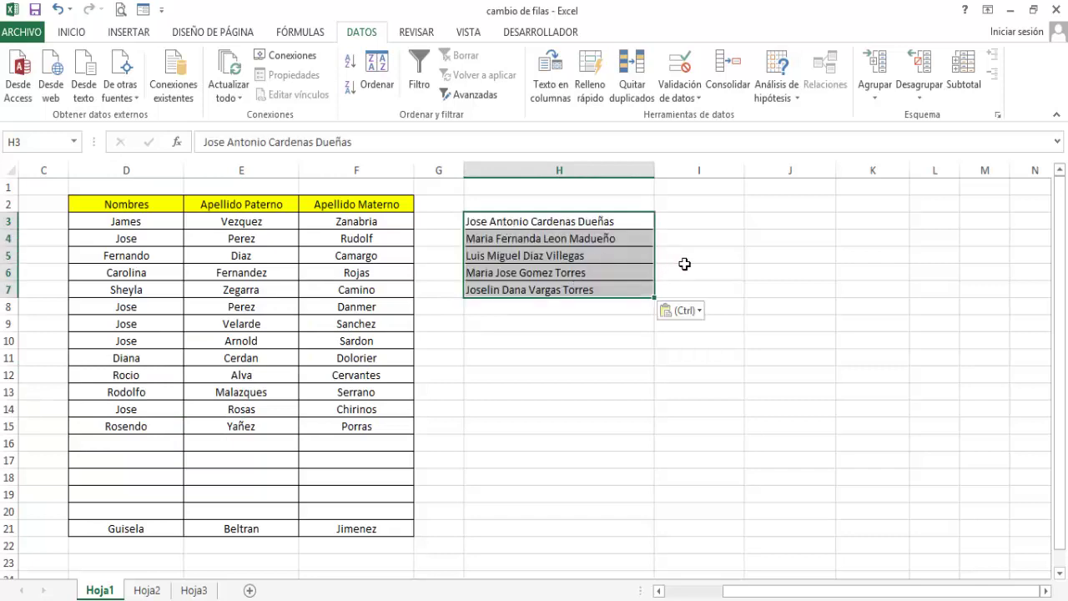
pyautogui.click(713, 227)
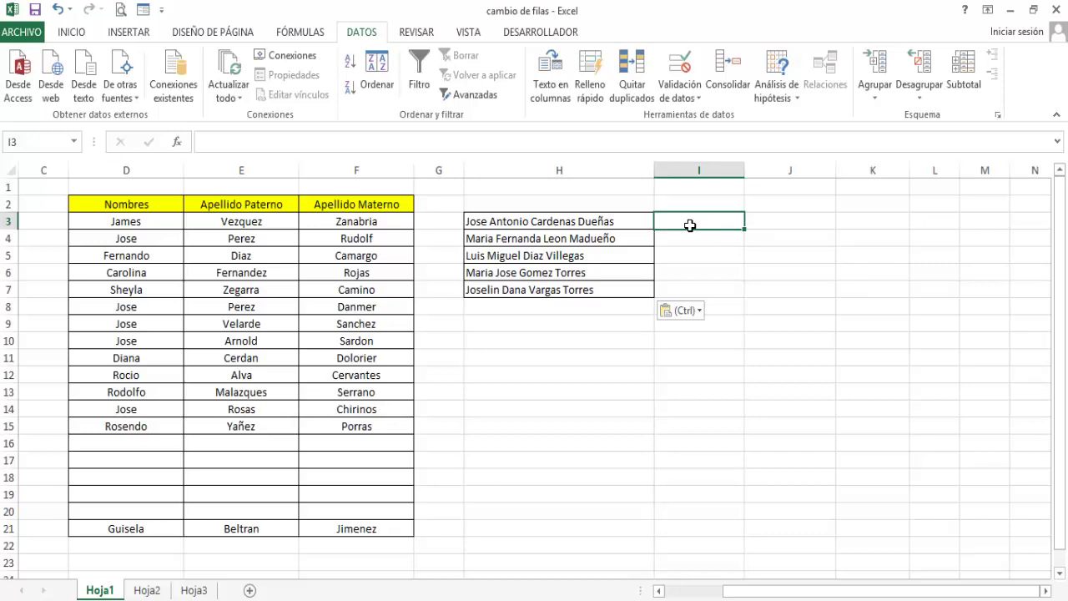
# Step: Enter the first person's two given names in I3 and add the headers NOMBRES, AP and AM in I2:K2
pyautogui.write('Jo')
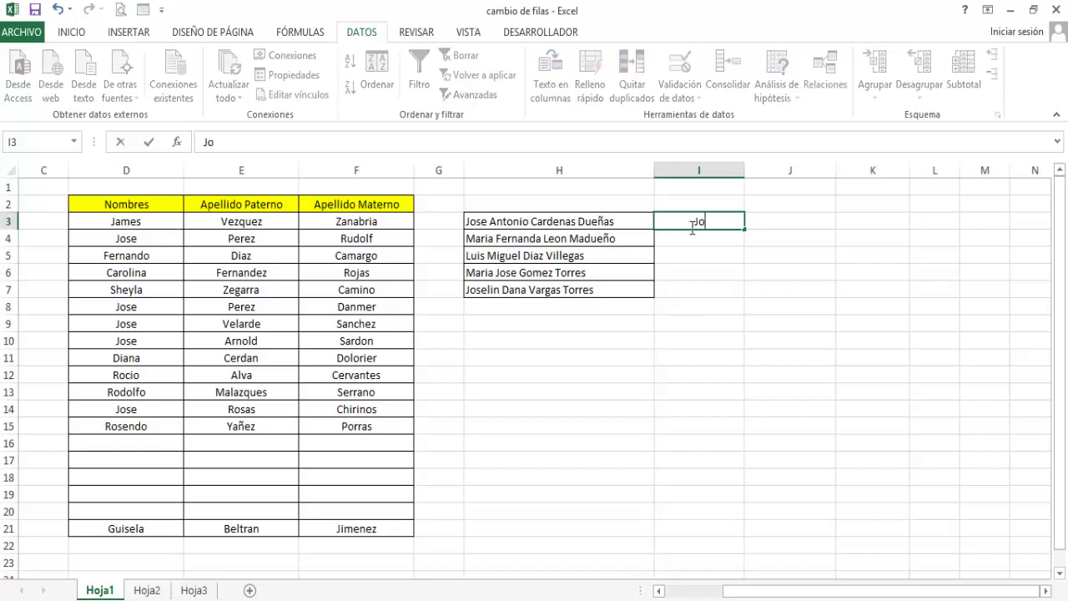
pyautogui.write('se Antonio')
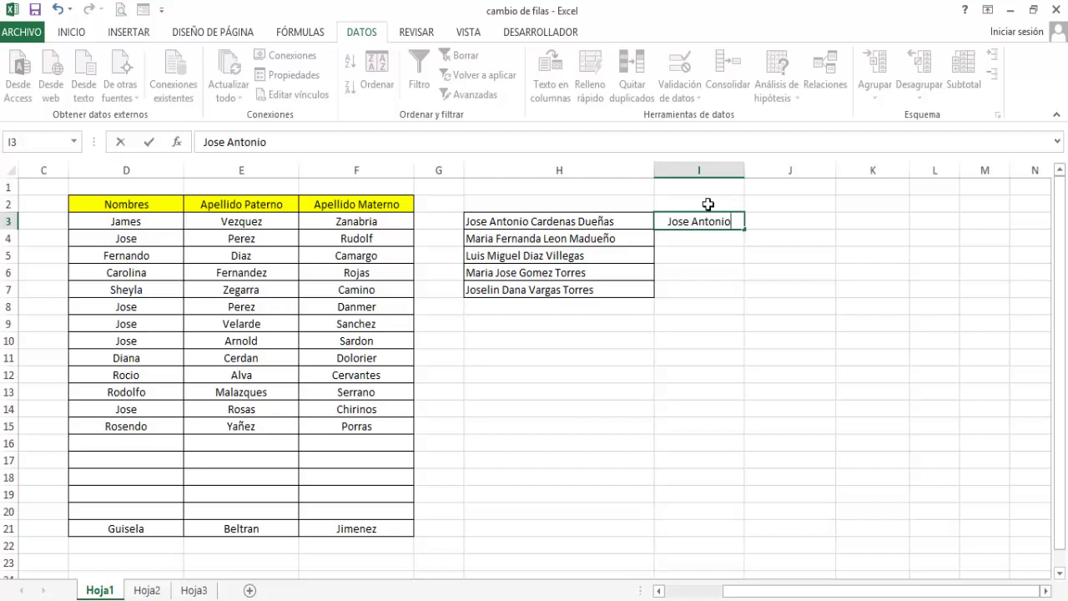
pyautogui.click(708, 204)
pyautogui.write('NOMBRES')
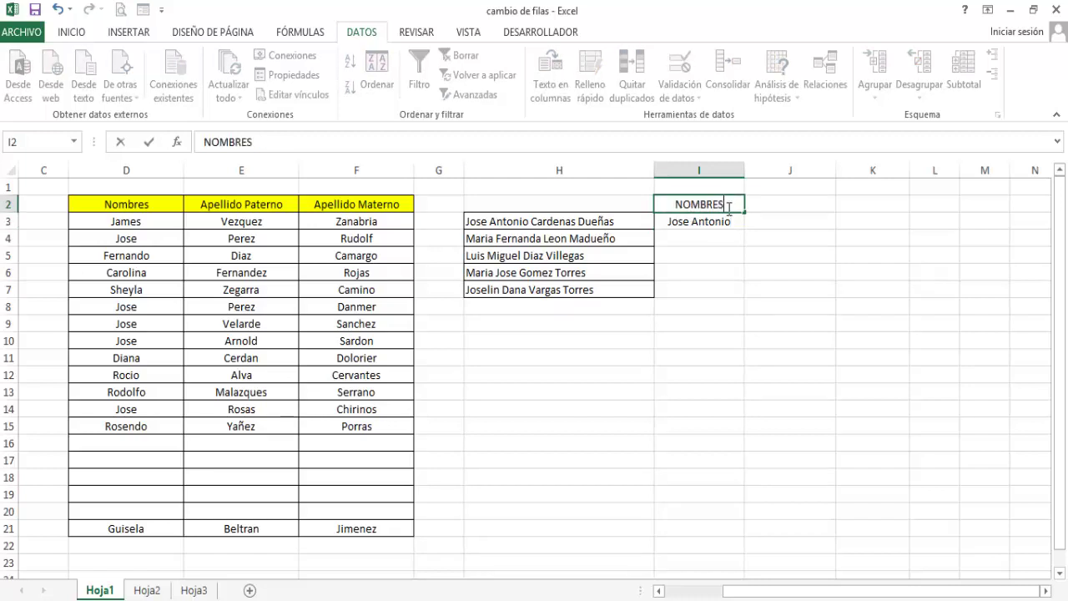
pyautogui.click(793, 210)
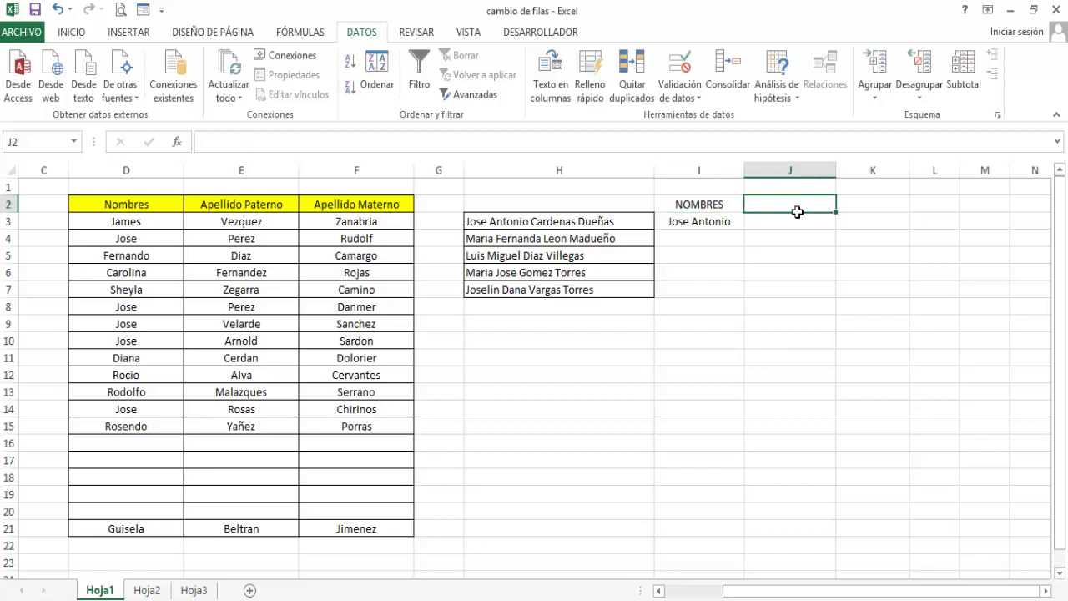
pyautogui.write('a')
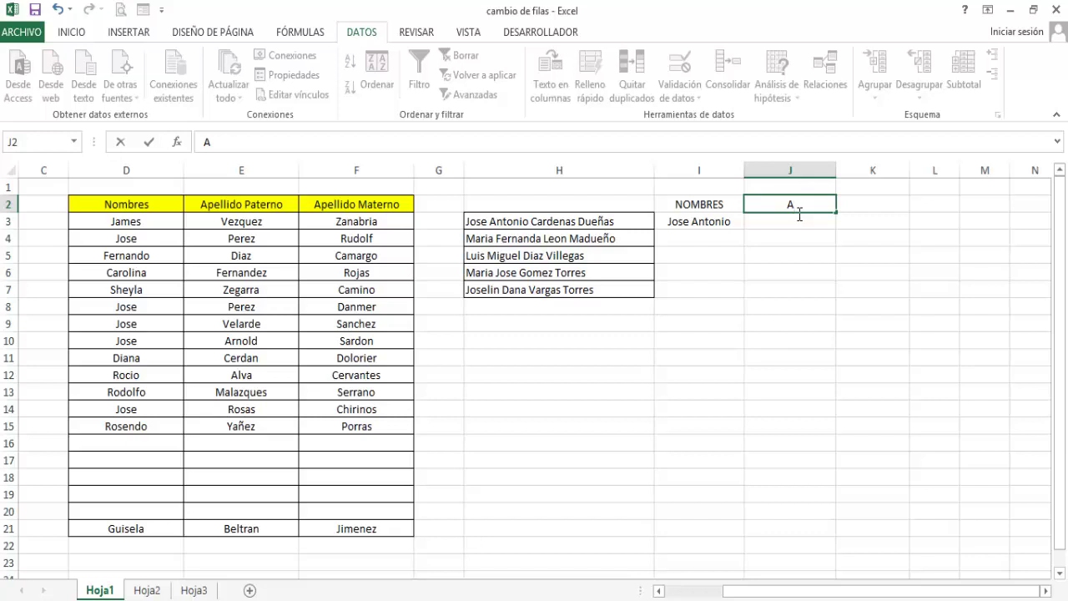
pyautogui.write('P')
pyautogui.click(872, 211)
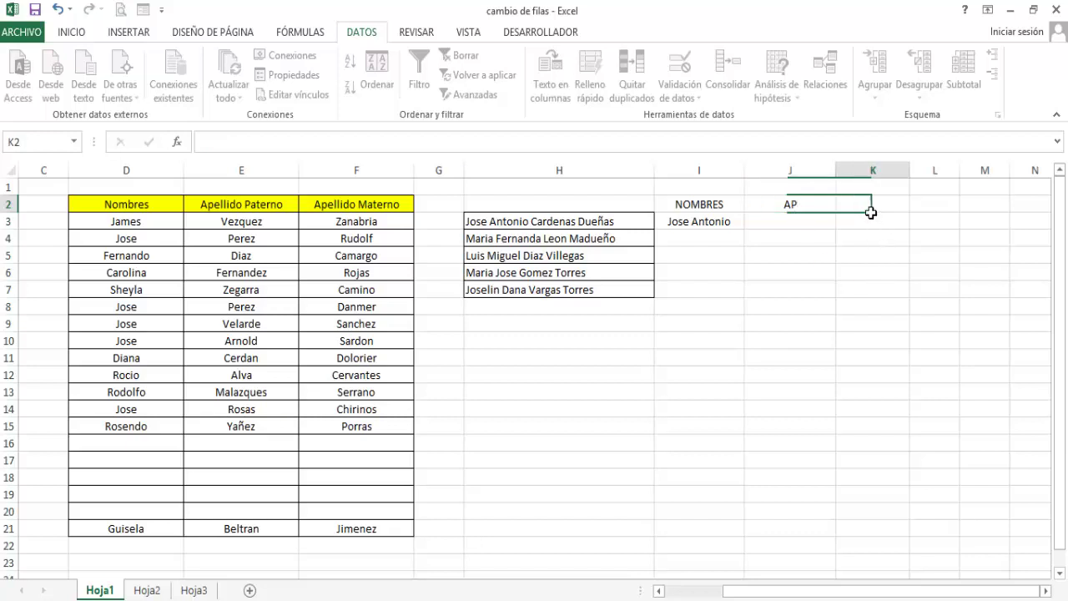
pyautogui.write('AM')
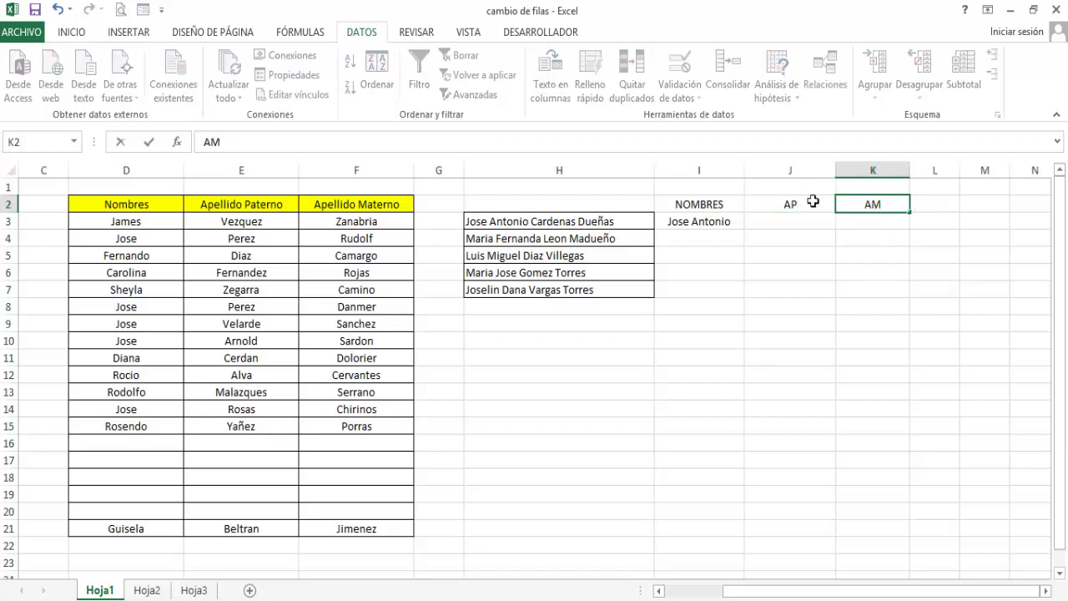
# Step: Enter the first person's paternal surname in J3 and maternal surname in K3
pyautogui.click(769, 222)
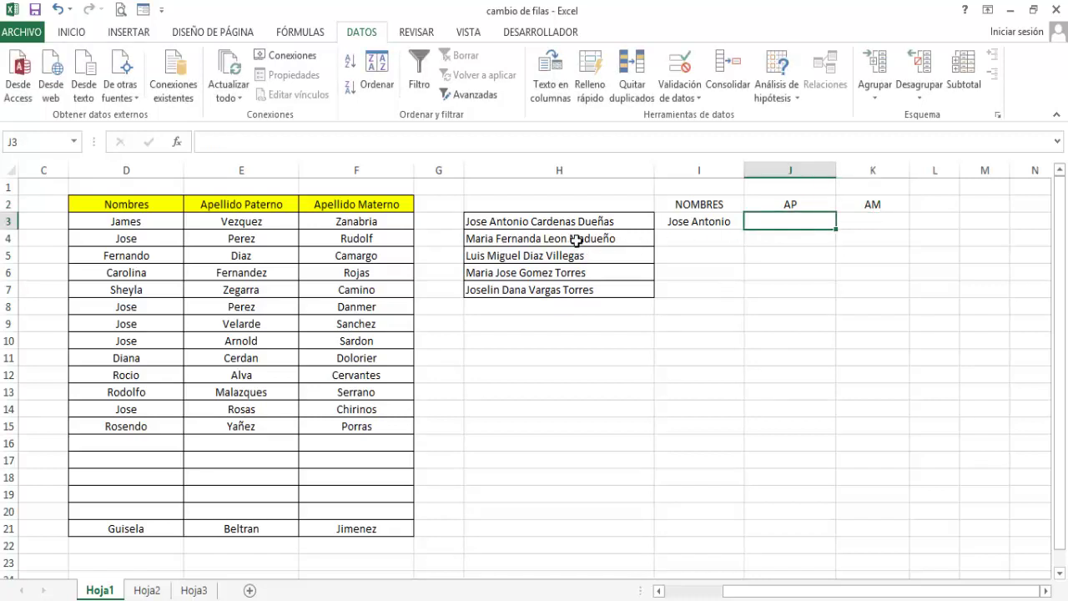
pyautogui.write('Cardenas')
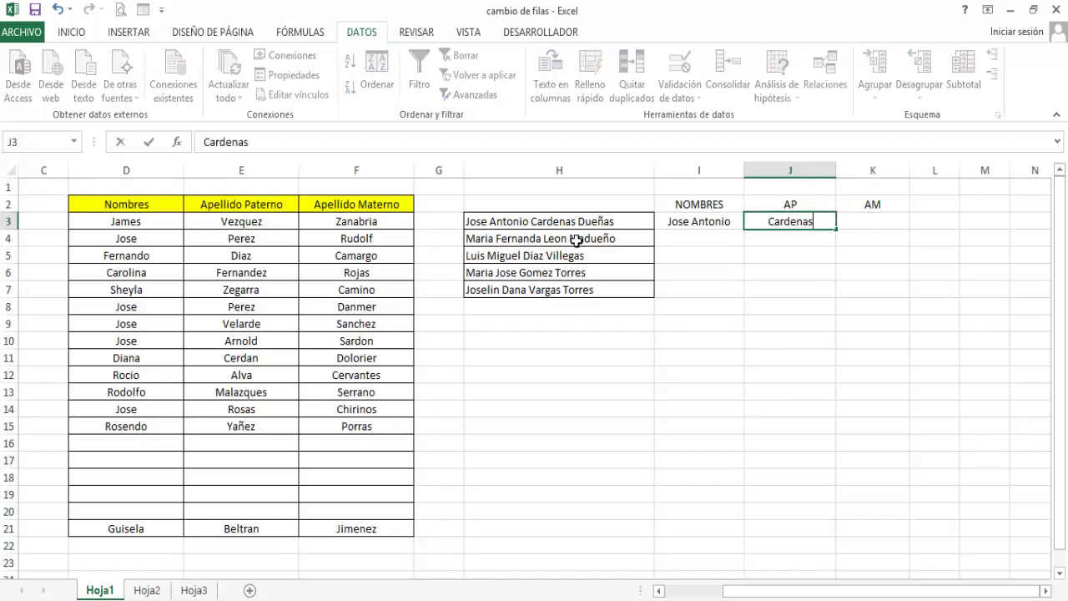
pyautogui.hotkey('ctrl', 'Return')
pyautogui.click(862, 230)
pyautogui.write('Dueñas')
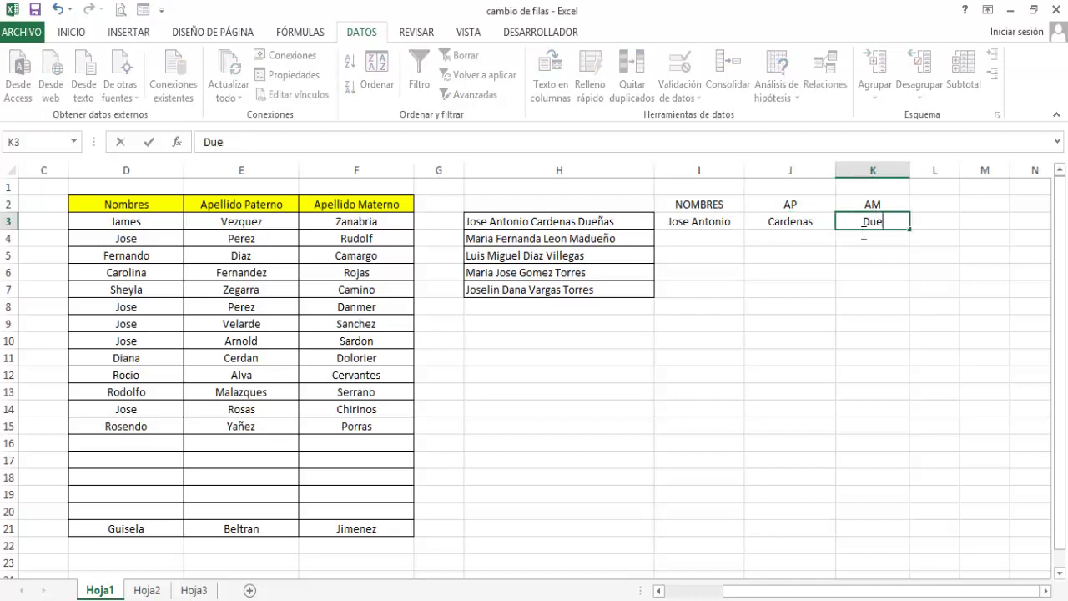
pyautogui.click(806, 289)
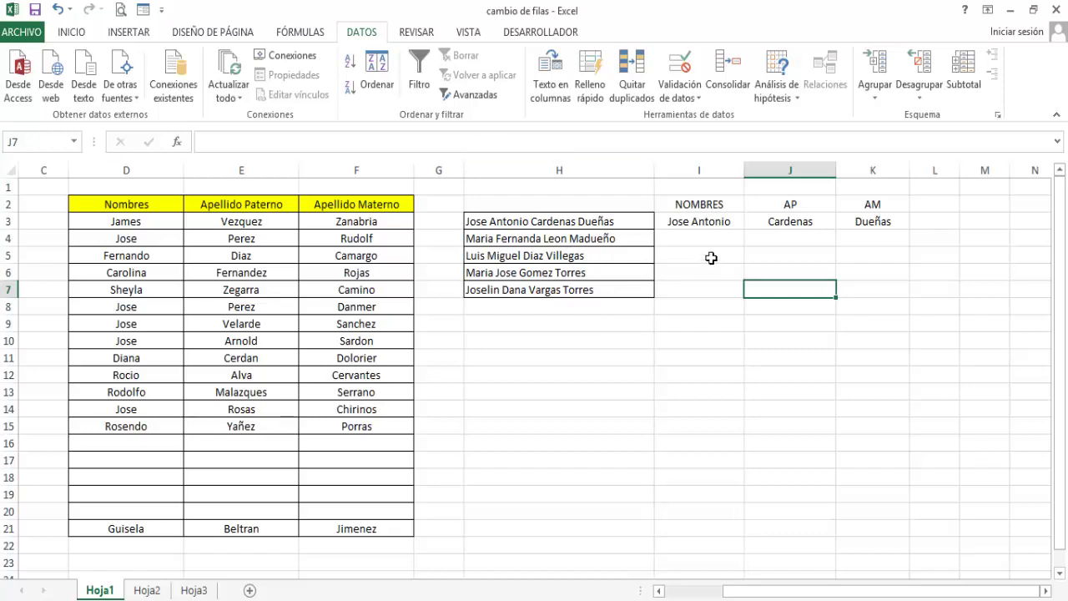
# Step: Flash Fill the given names down I3:I7 from the example in I3
pyautogui.moveTo(707, 231); pyautogui.dragTo(702, 298)
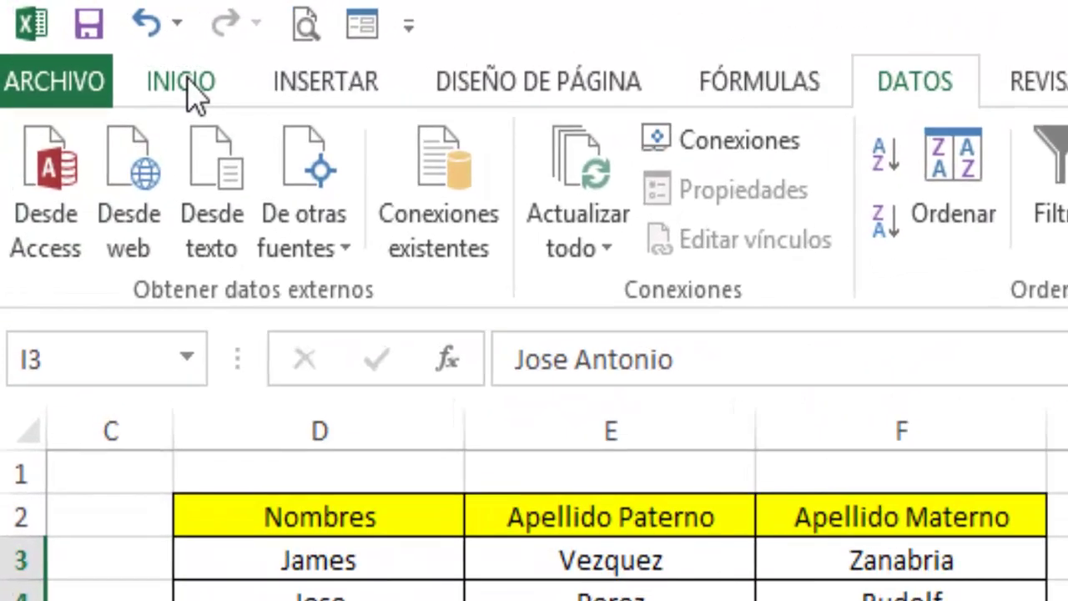
pyautogui.click(73, 35)
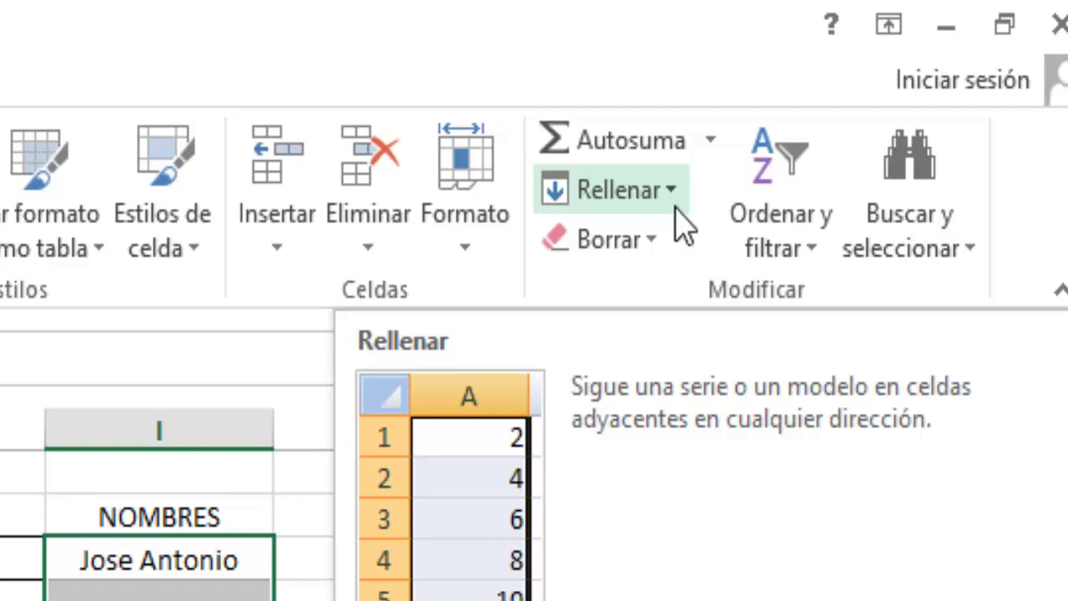
pyautogui.click(676, 209)
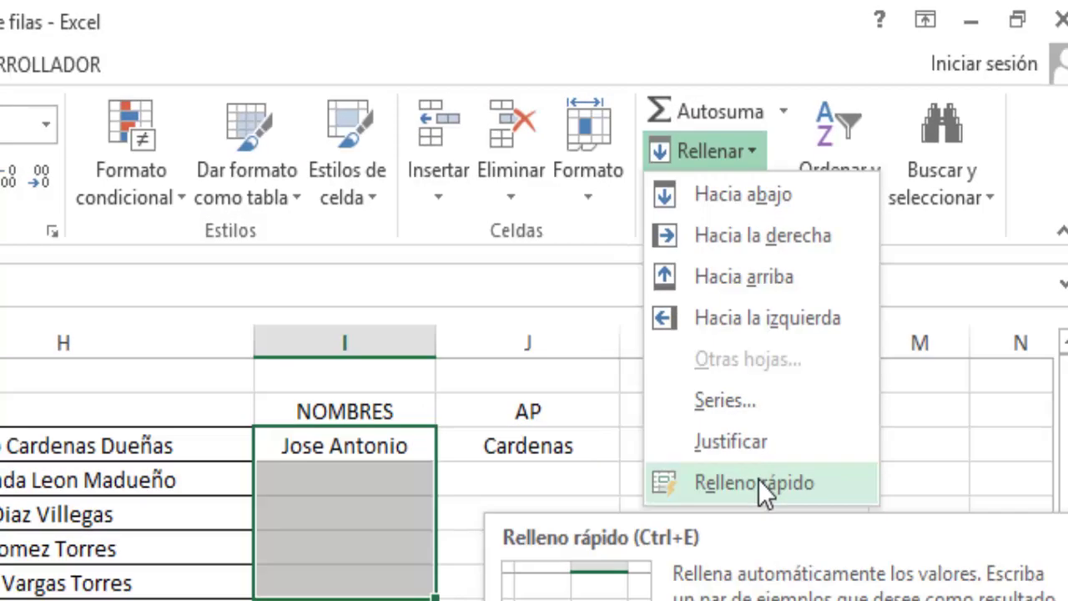
pyautogui.click(755, 482)
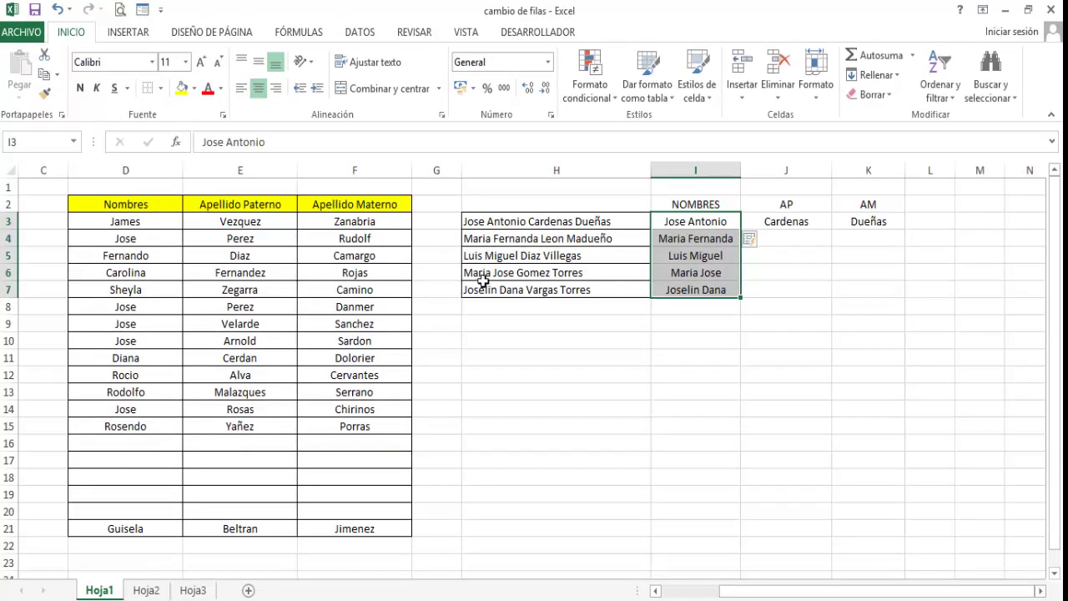
pyautogui.click(700, 313)
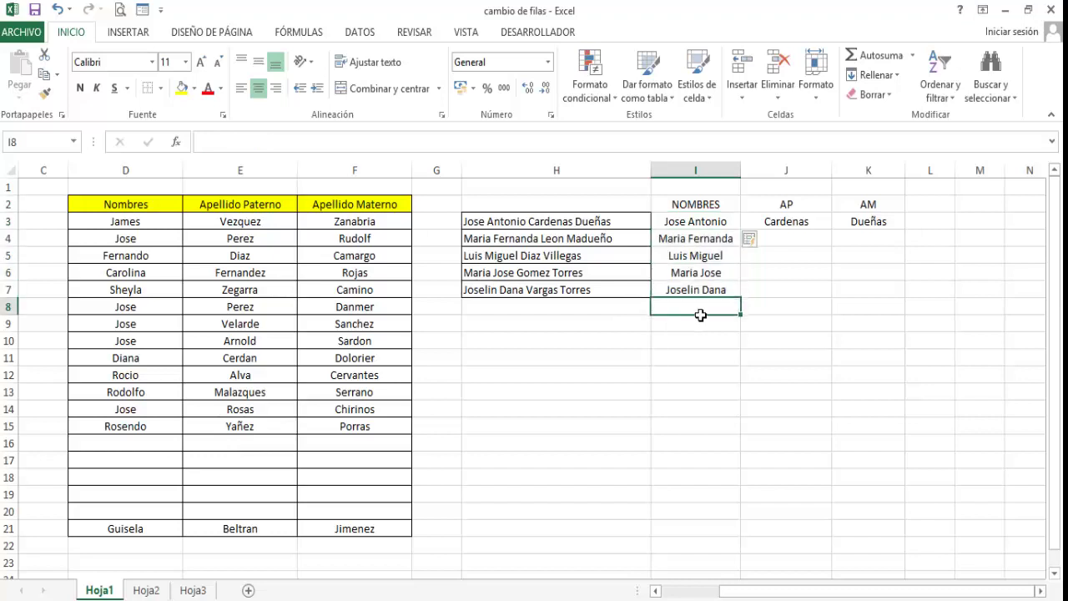
# Step: Flash Fill the paternal surnames down J3:J7 from the example in J3
pyautogui.click(698, 227)
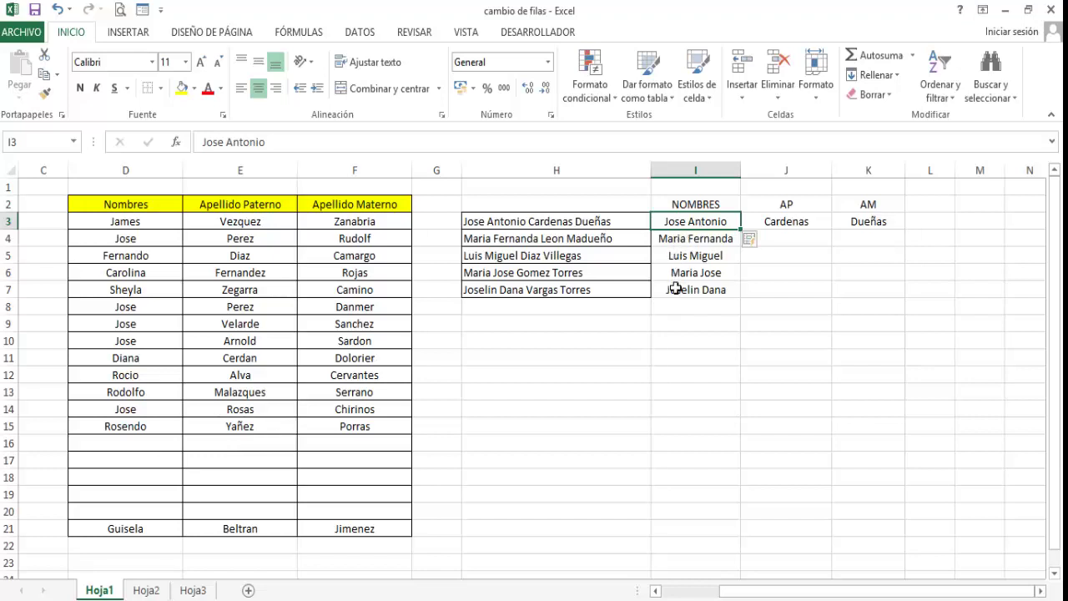
pyautogui.click(777, 231)
pyautogui.moveTo(777, 231); pyautogui.dragTo(781, 292)
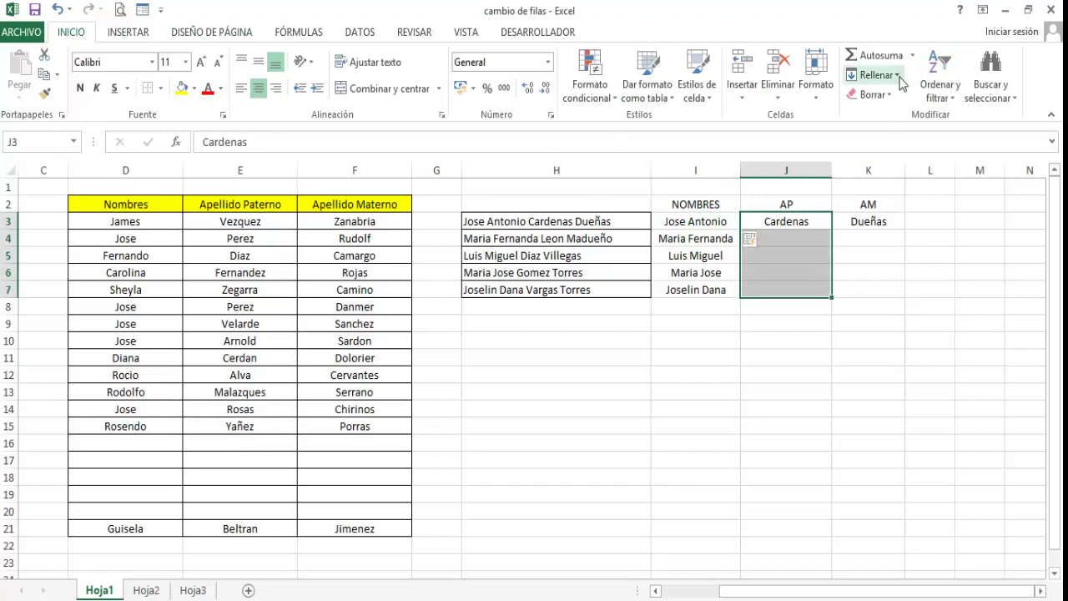
pyautogui.click(877, 74)
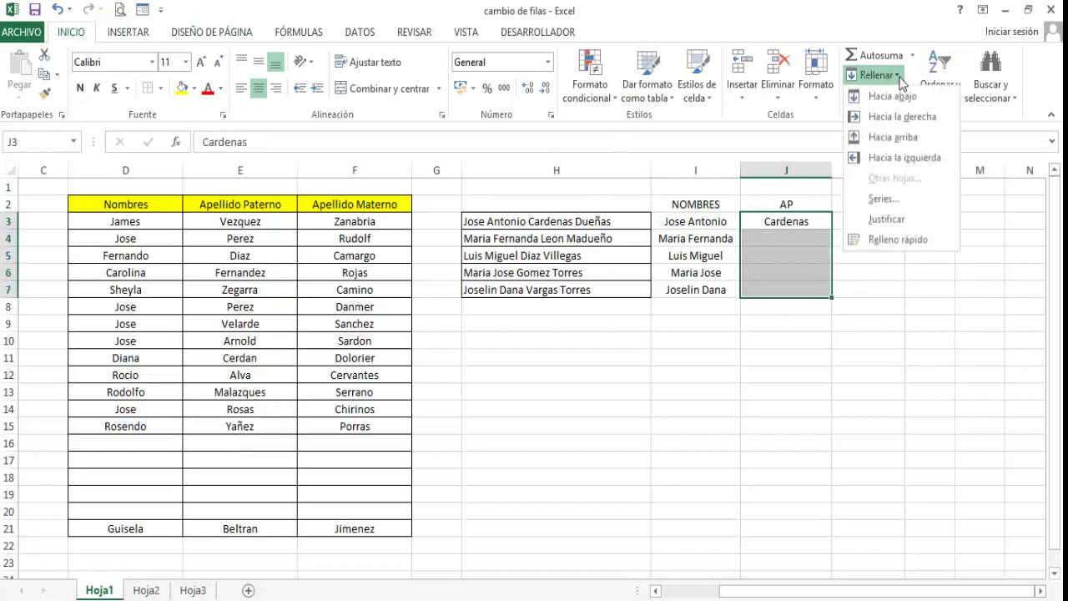
pyautogui.click(890, 241)
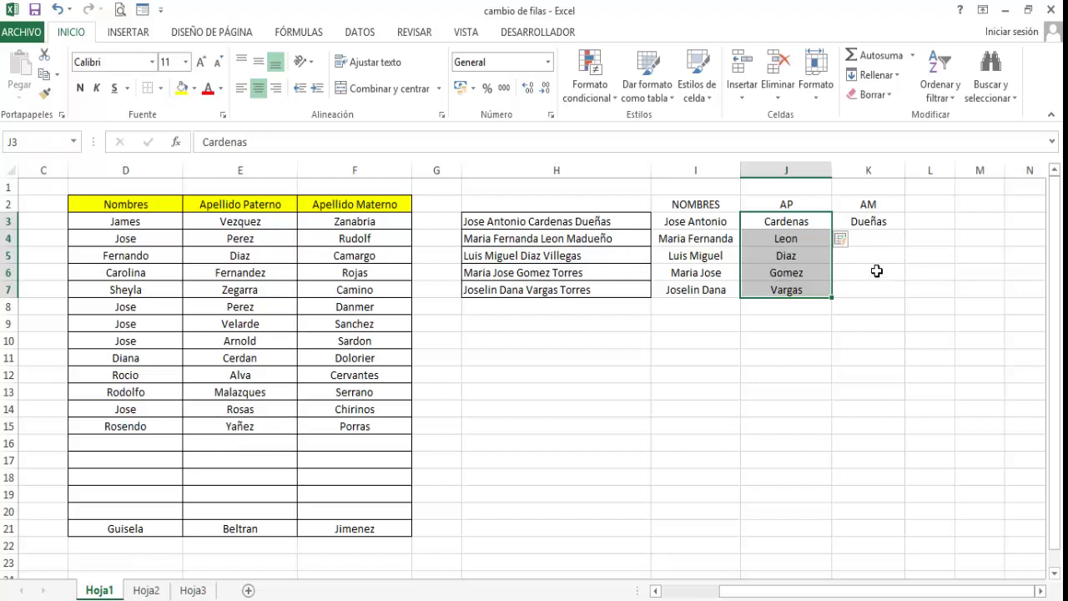
# Step: Flash Fill the maternal surnames down K3:K7 from the example in K3
pyautogui.moveTo(880, 224); pyautogui.dragTo(882, 303)
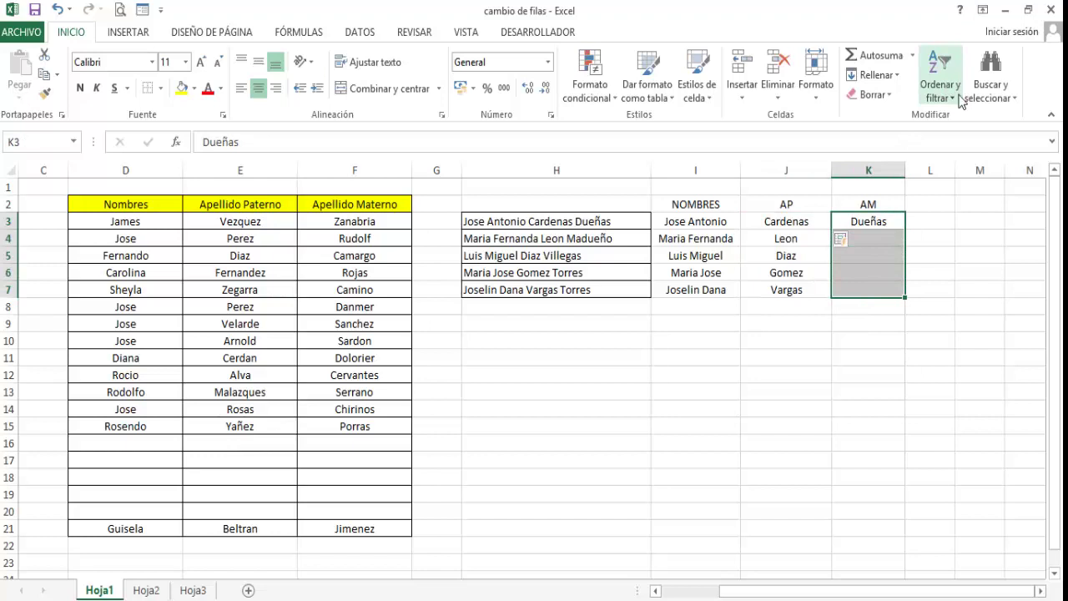
pyautogui.click(875, 75)
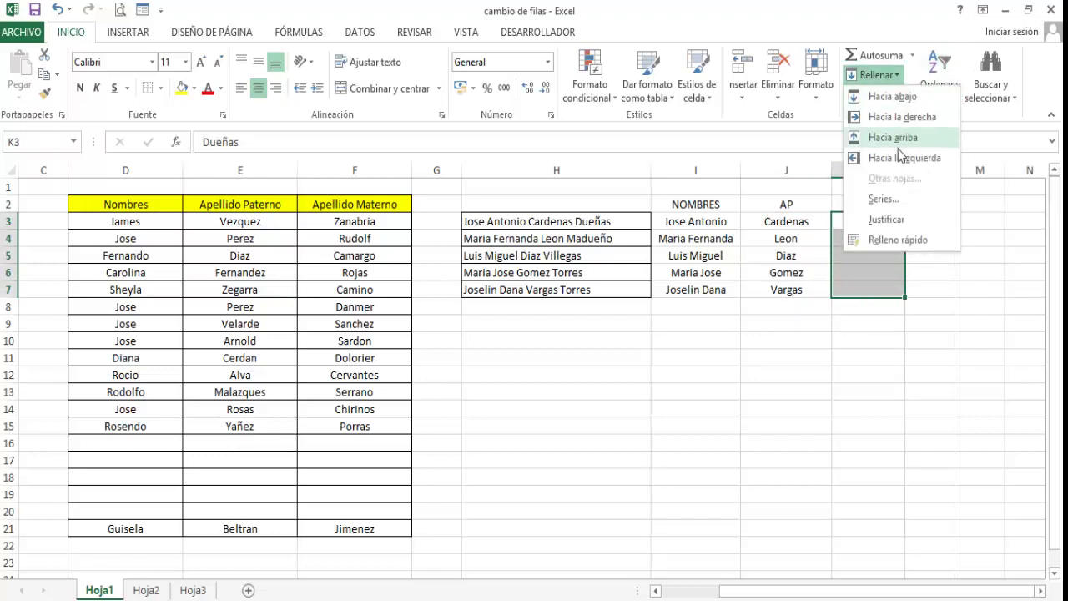
pyautogui.click(896, 239)
pyautogui.click(777, 356)
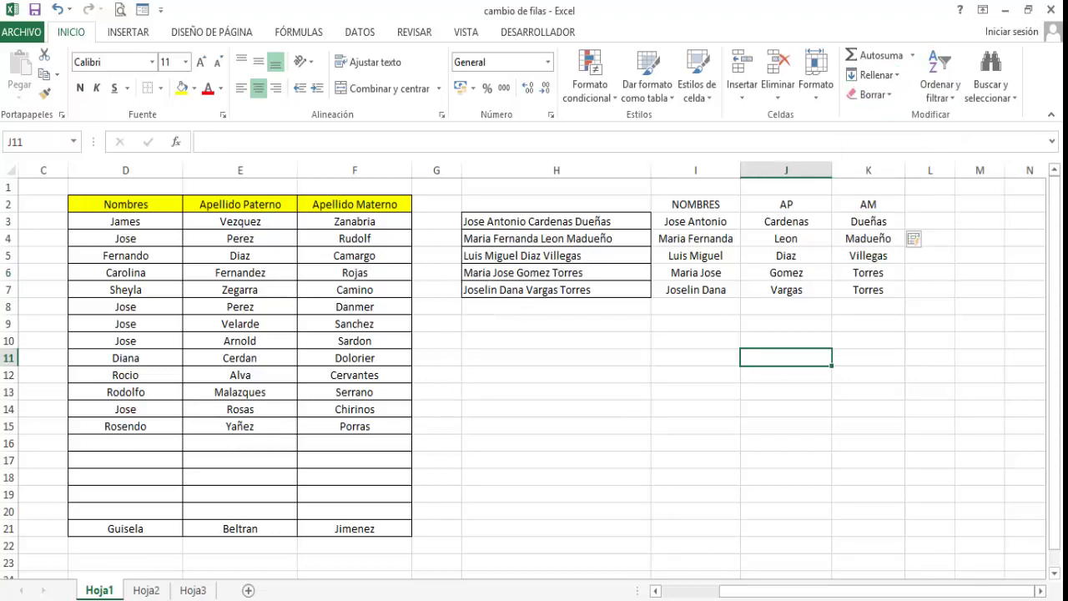
# Step: On sheet Hoja2, start Text to Columns on the supplier phone numbers in C4:C12 as delimited data
pyautogui.moveTo(751, 591); pyautogui.dragTo(689, 594)
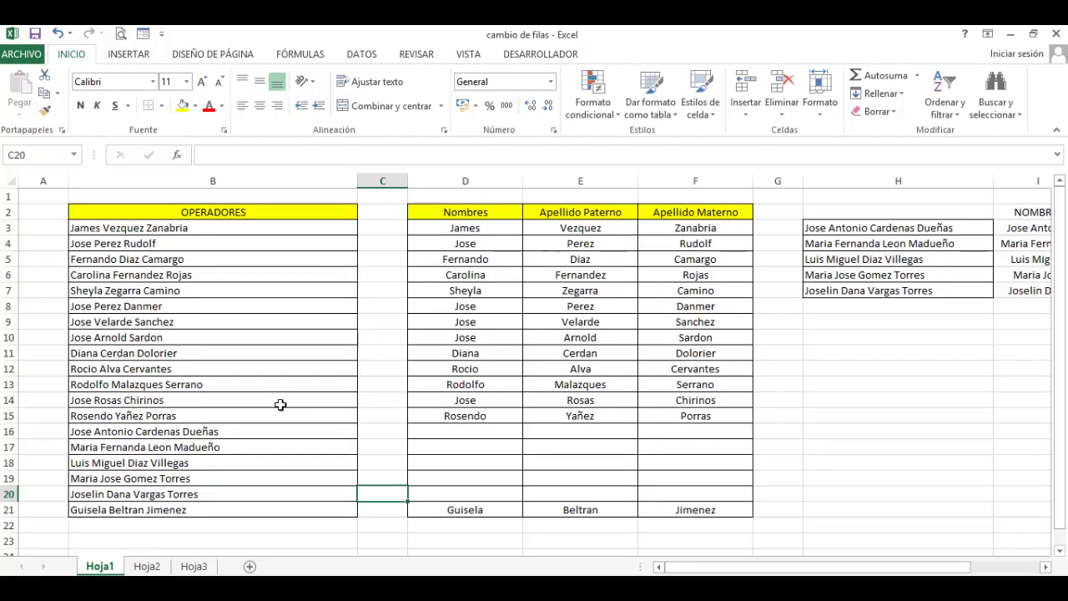
pyautogui.click(147, 566)
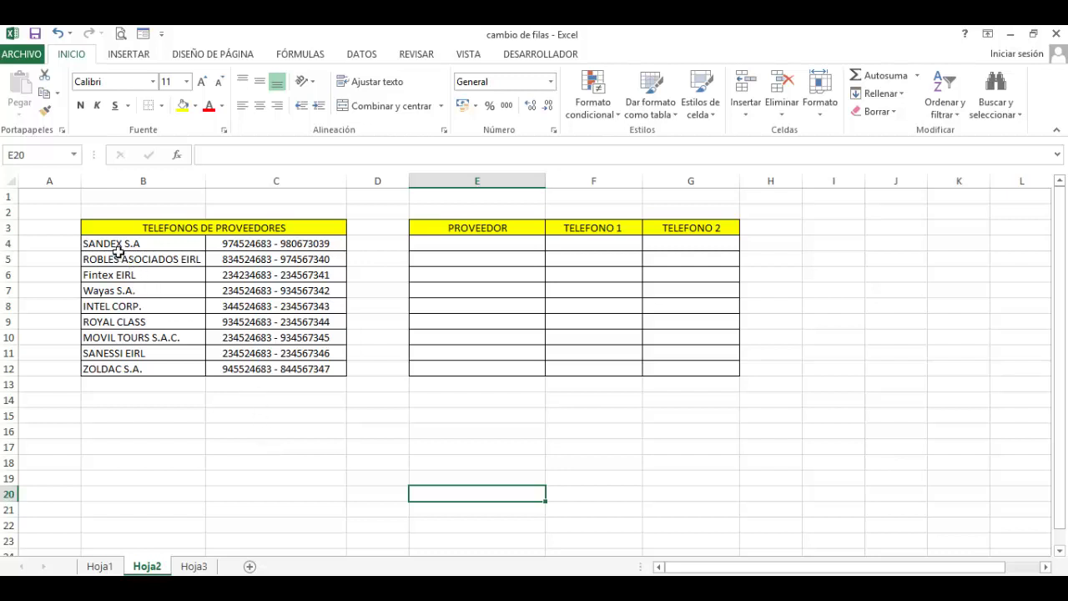
pyautogui.moveTo(114, 243); pyautogui.dragTo(271, 368)
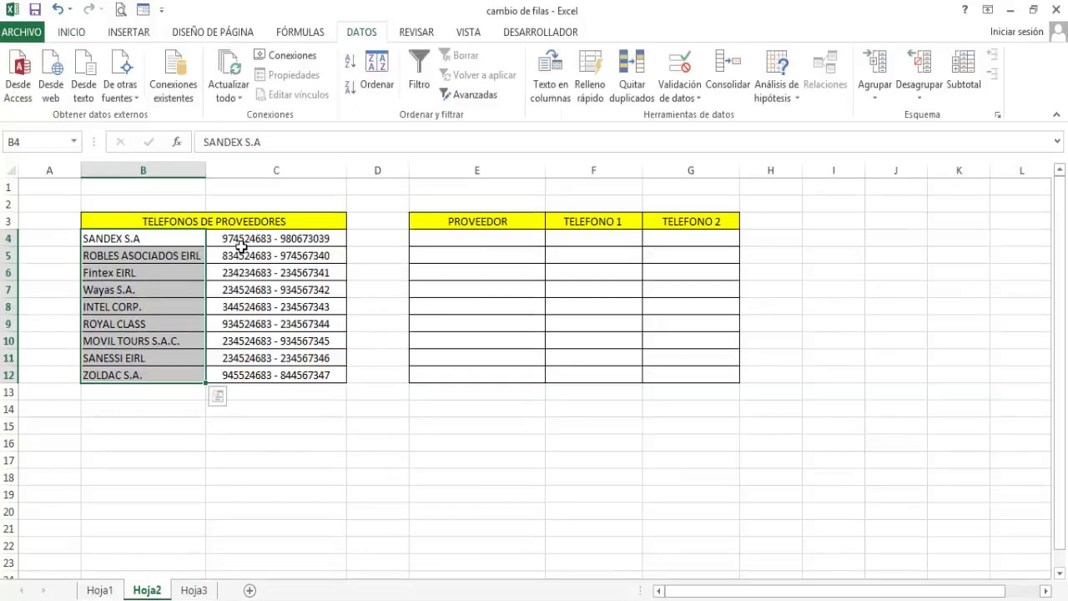
pyautogui.moveTo(241, 245); pyautogui.dragTo(230, 376)
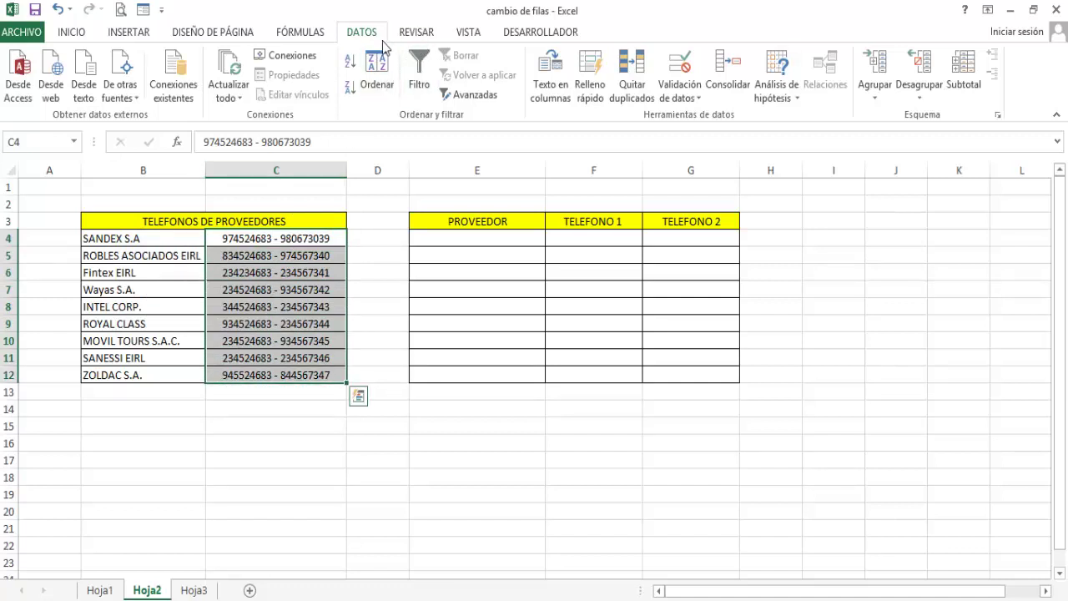
pyautogui.click(550, 77)
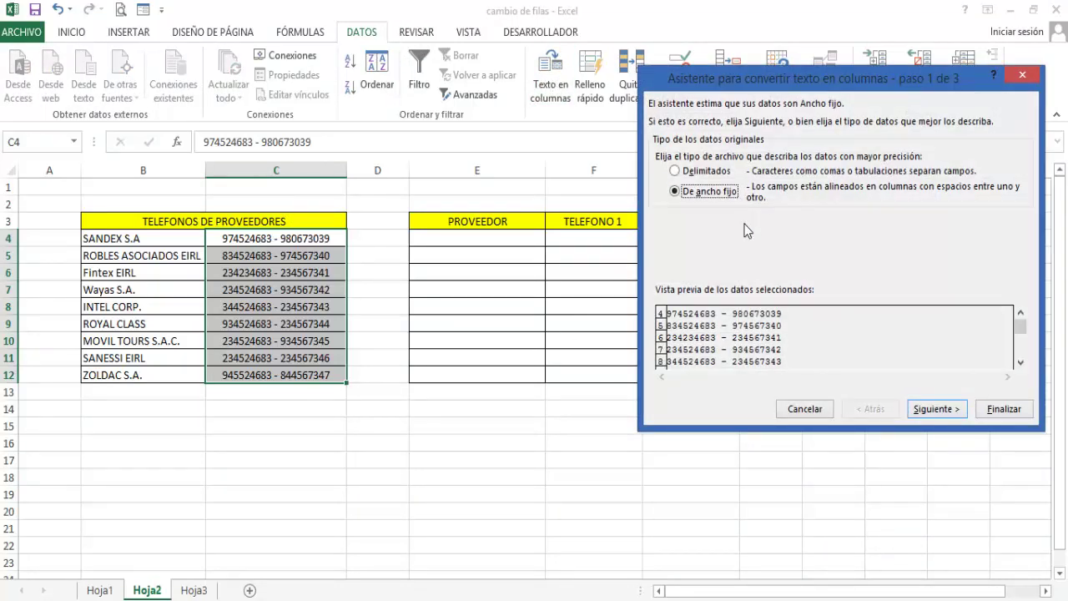
pyautogui.click(676, 175)
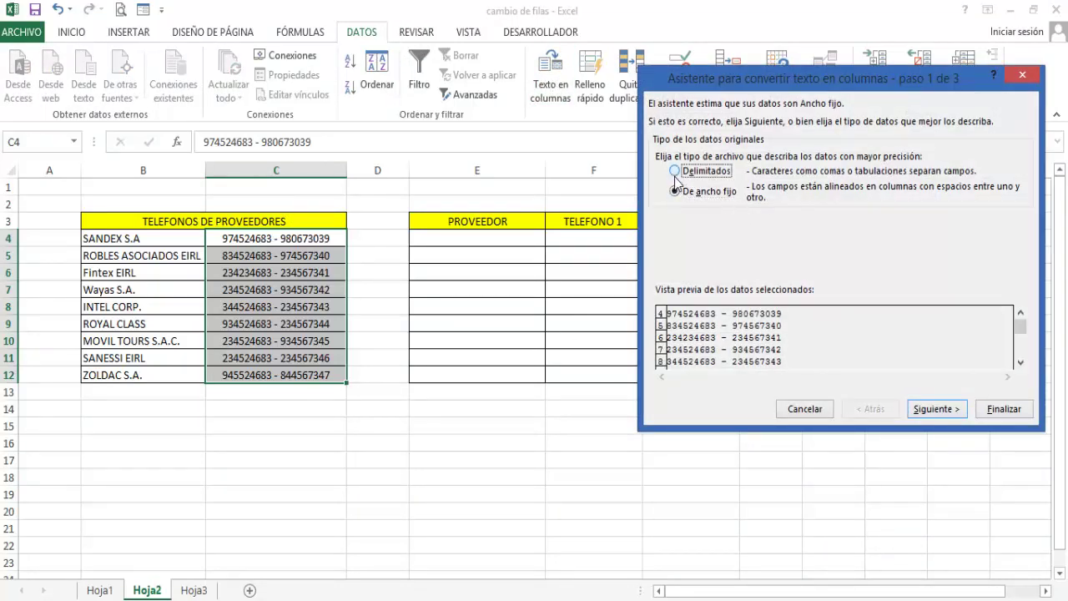
pyautogui.click(920, 409)
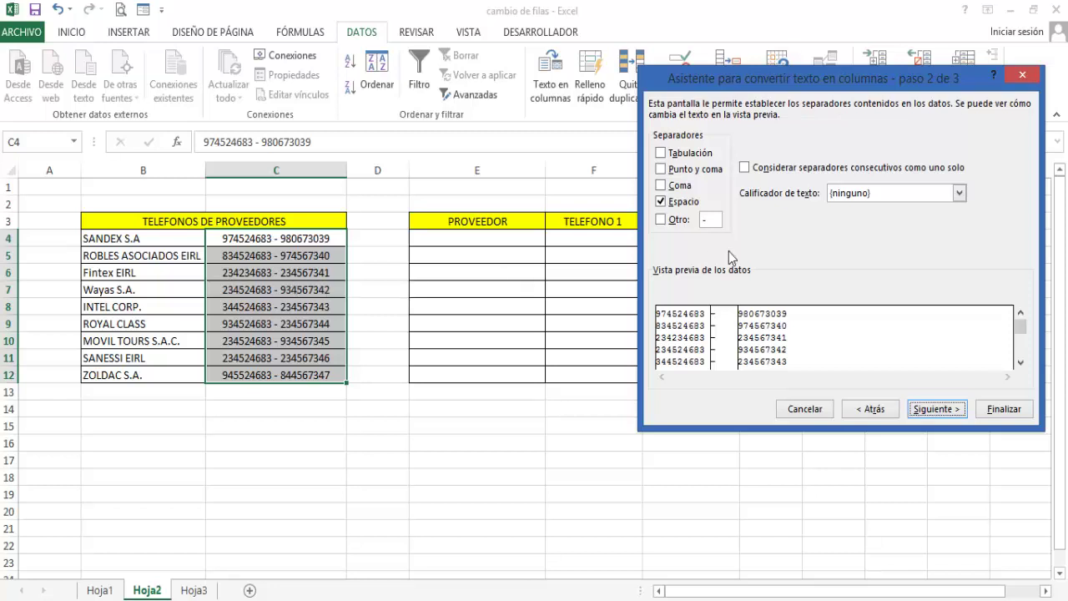
# Step: Use the hyphen (-) as the custom delimiter instead of the space and proceed to the column format settings
pyautogui.click(661, 202)
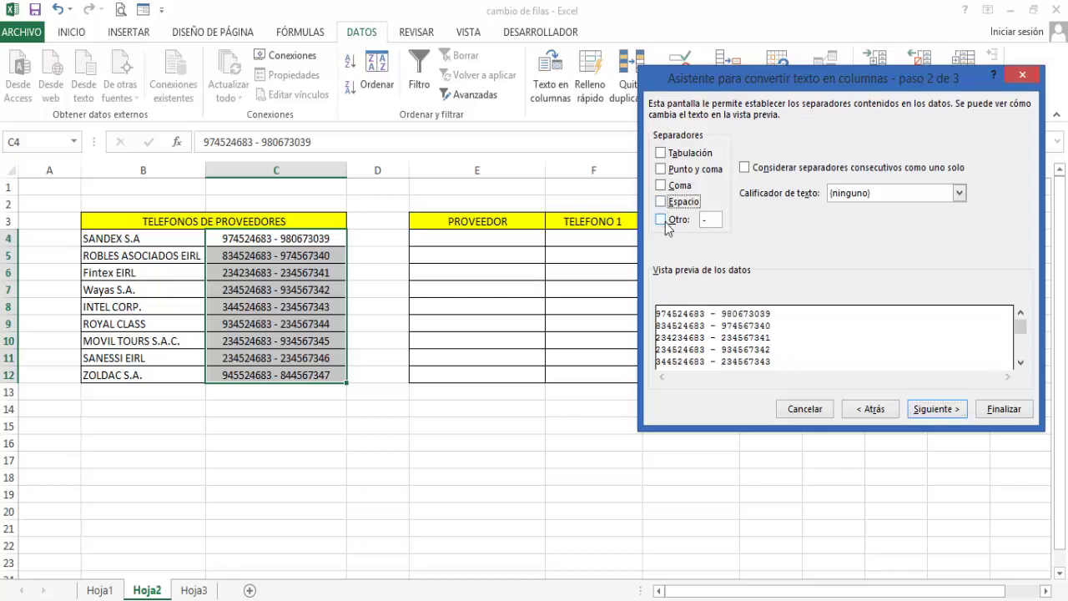
pyautogui.click(661, 219)
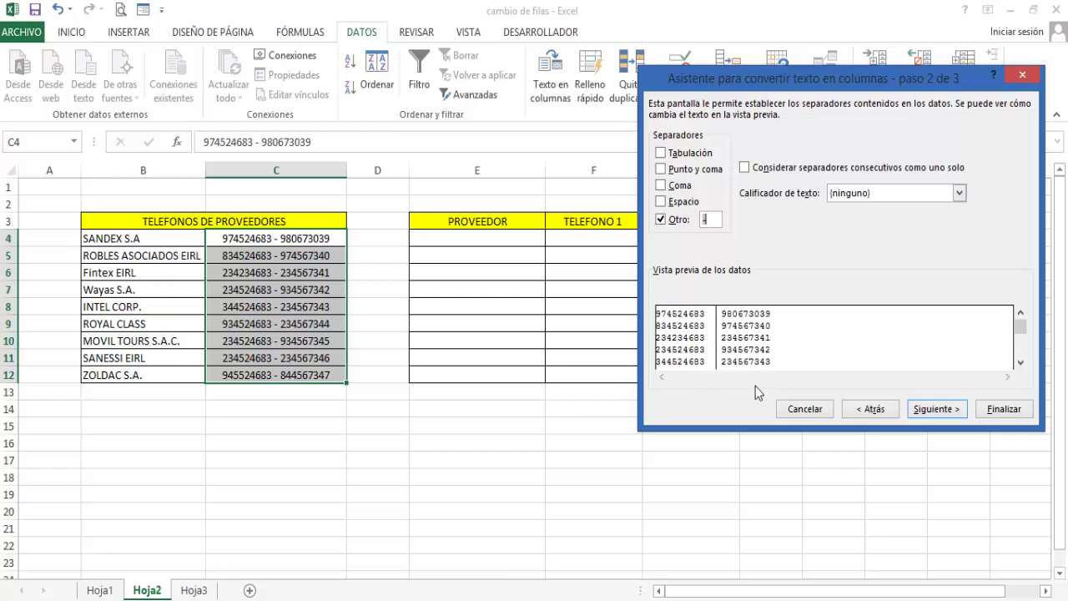
pyautogui.click(931, 409)
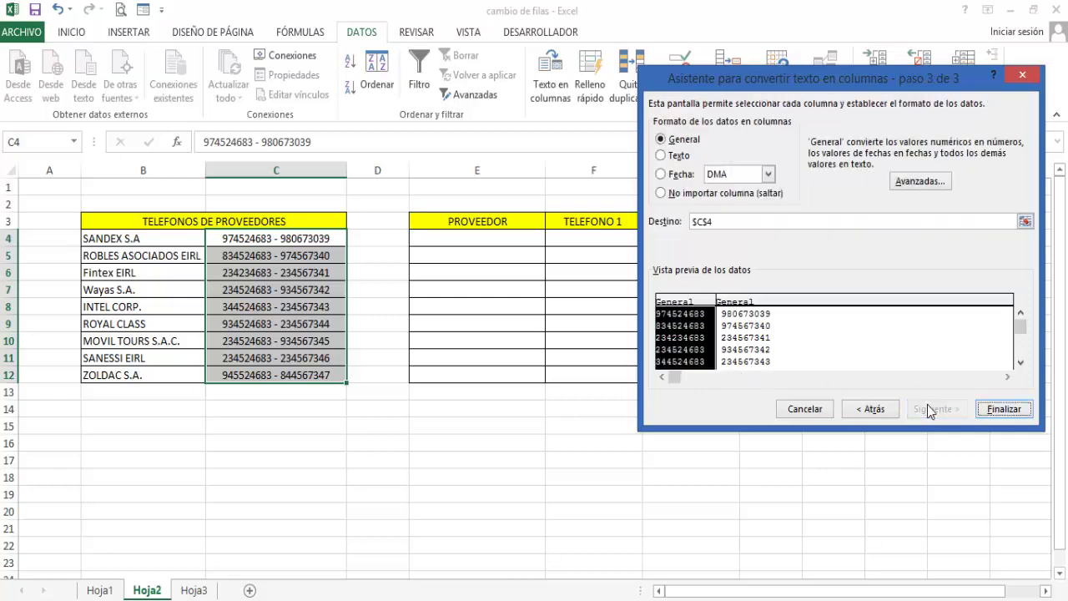
# Step: Set the split's destination to F4 and finish the conversion, replacing the existing data
pyautogui.click(1025, 221)
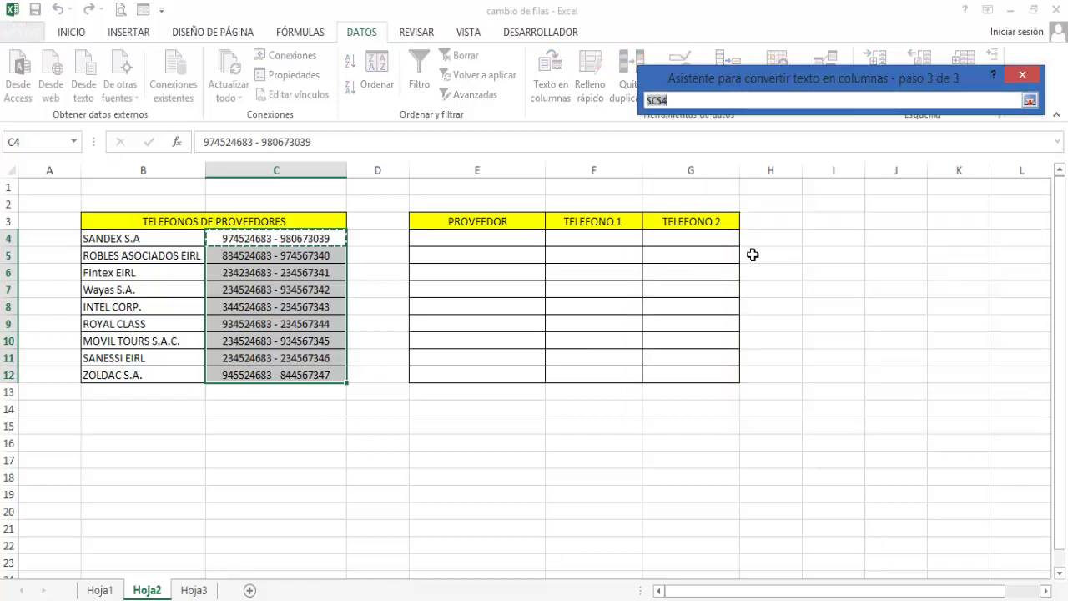
pyautogui.click(456, 242)
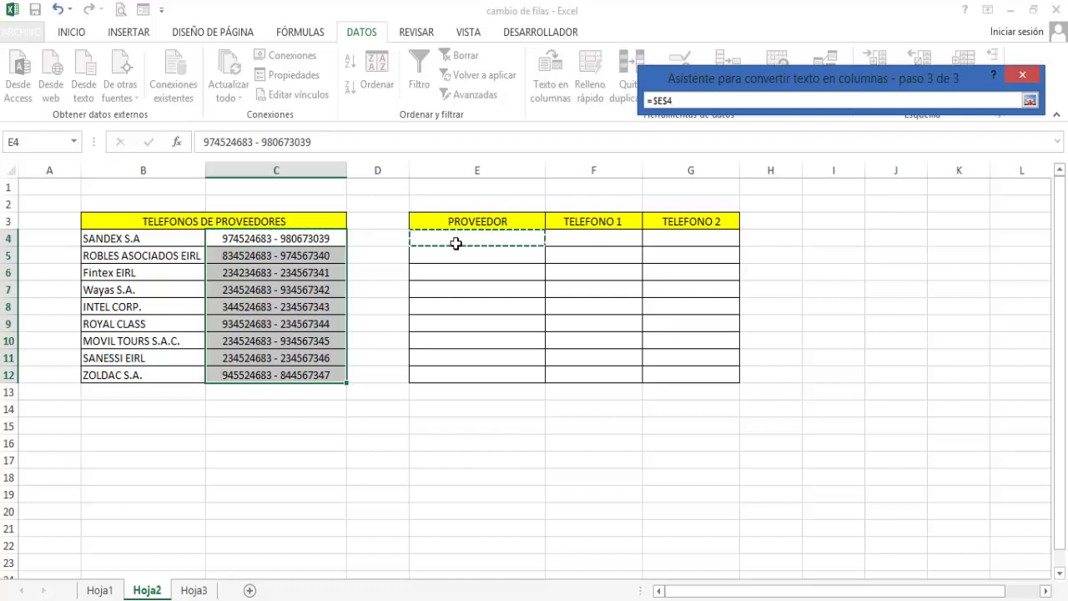
pyautogui.click(568, 242)
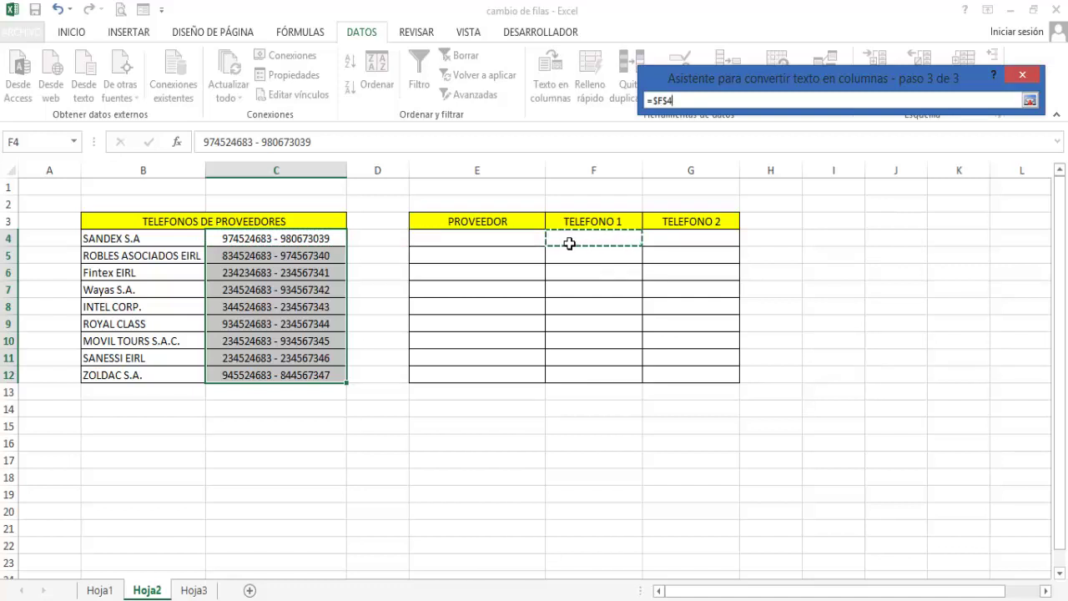
pyautogui.click(1029, 100)
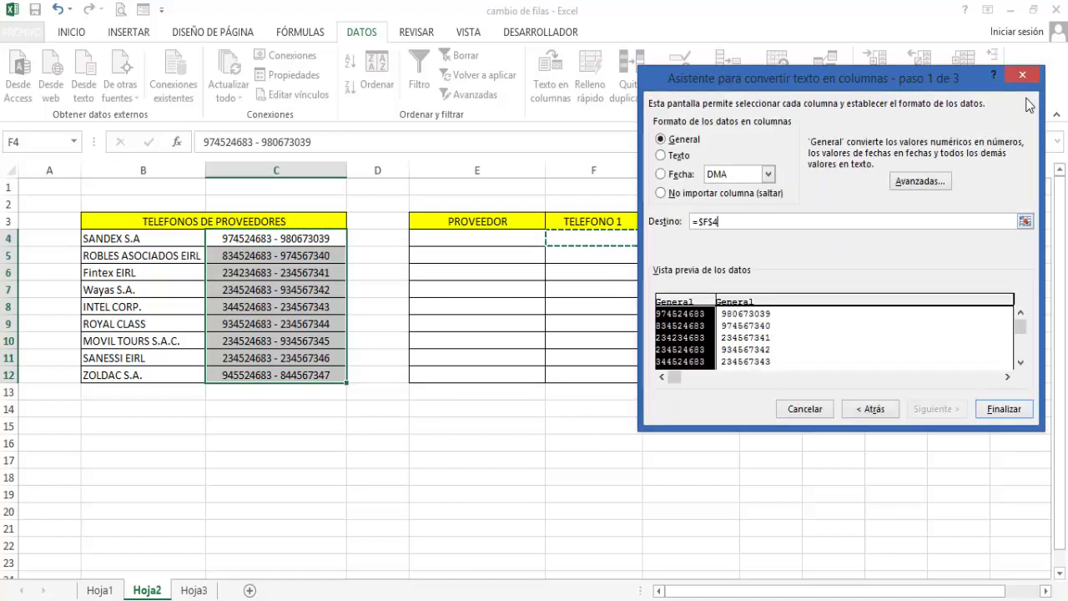
pyautogui.click(1015, 412)
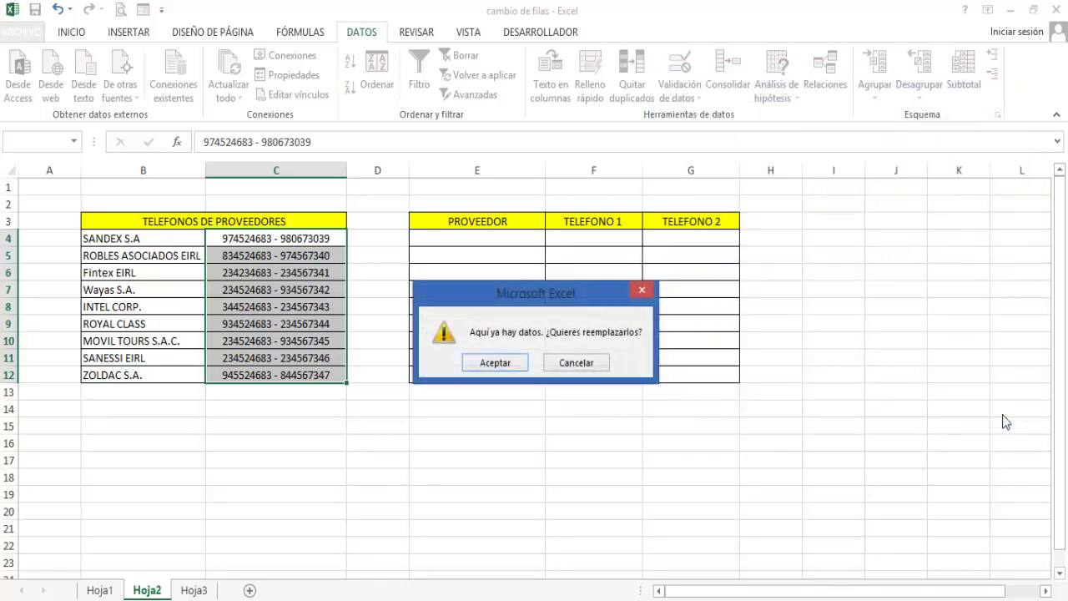
pyautogui.click(485, 367)
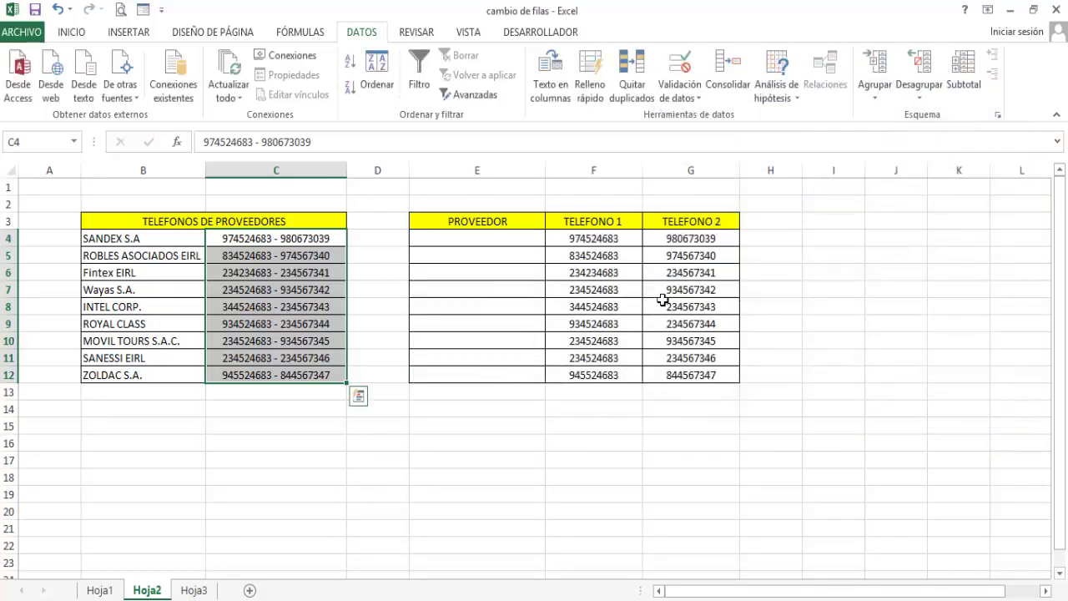